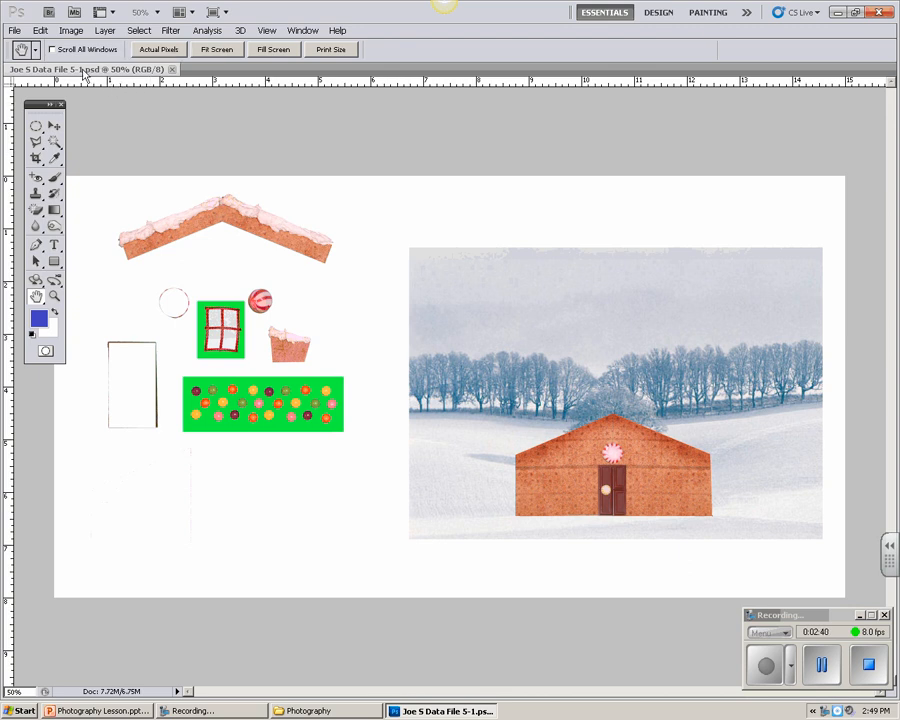
Step: Save the document to the Desktop as a new PSD version, changing the number at the end of its file name to 5-2
click(15, 31)
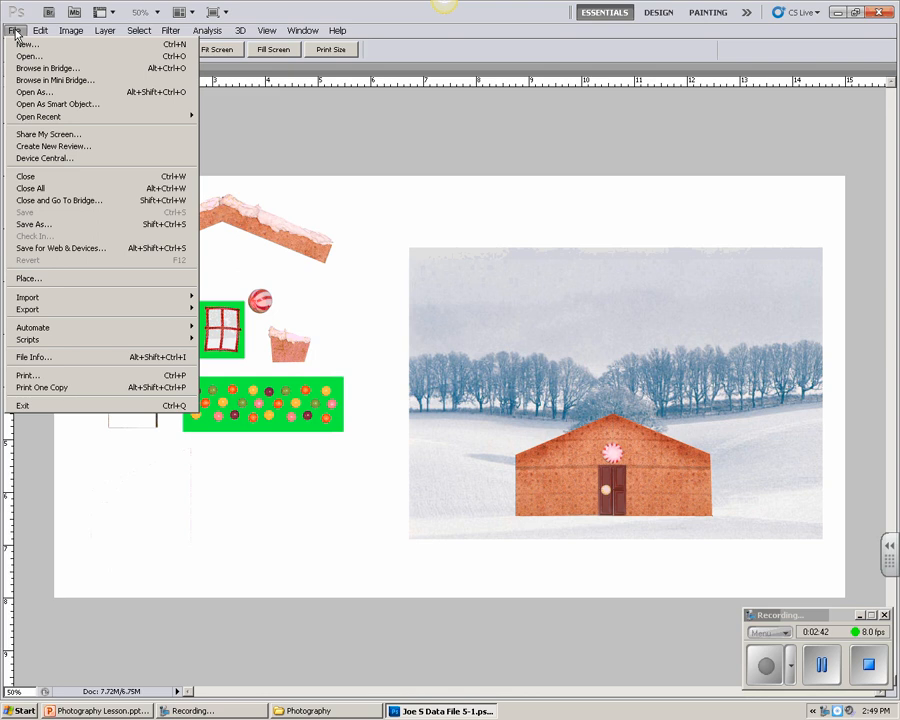
click(28, 227)
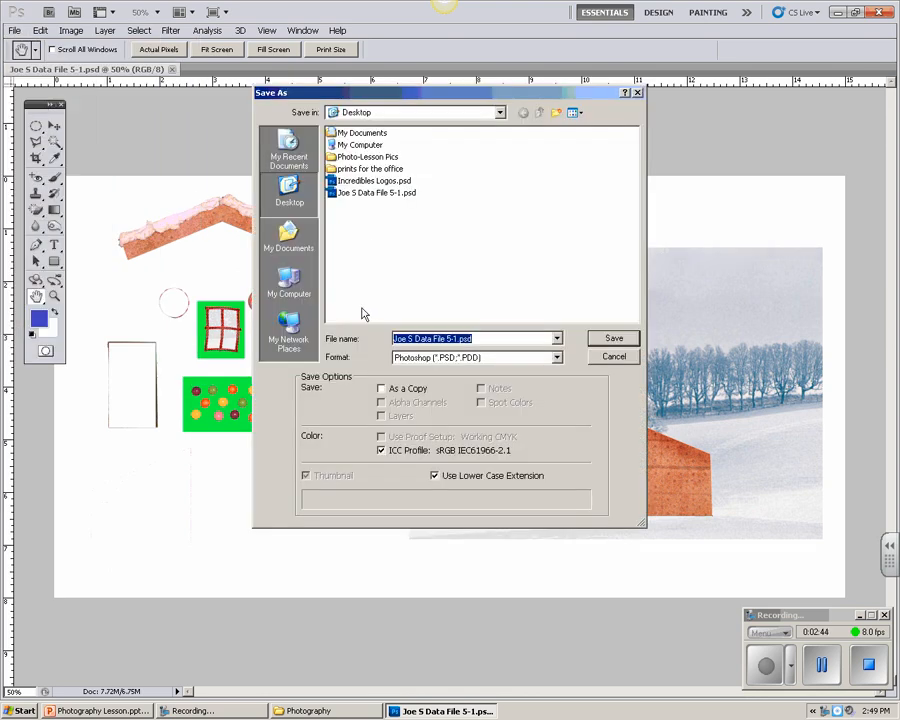
click(456, 339)
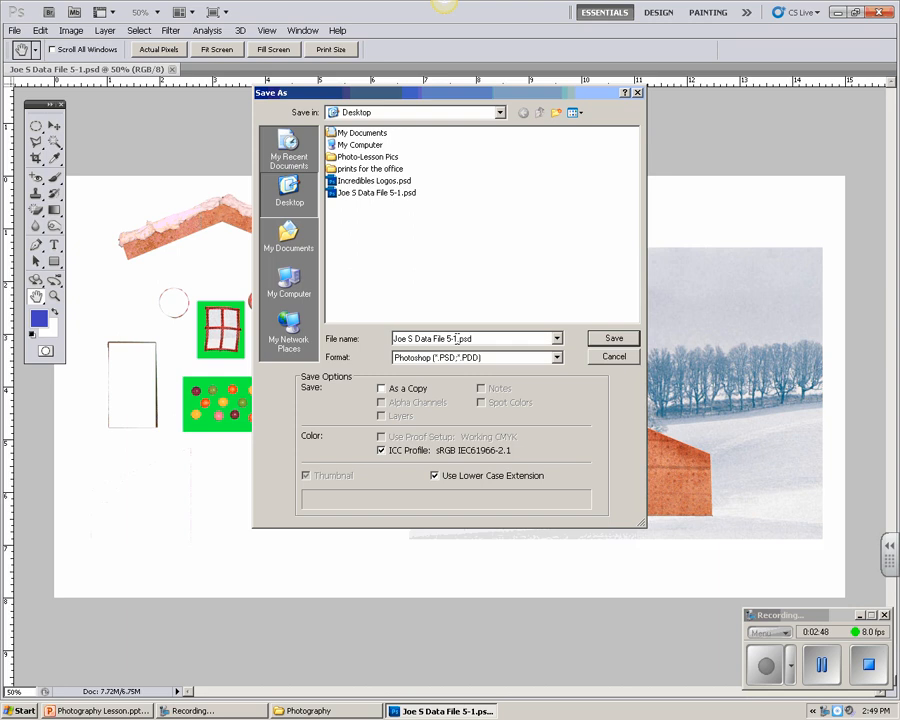
key(BackSpace)
text(2)
click(290, 190)
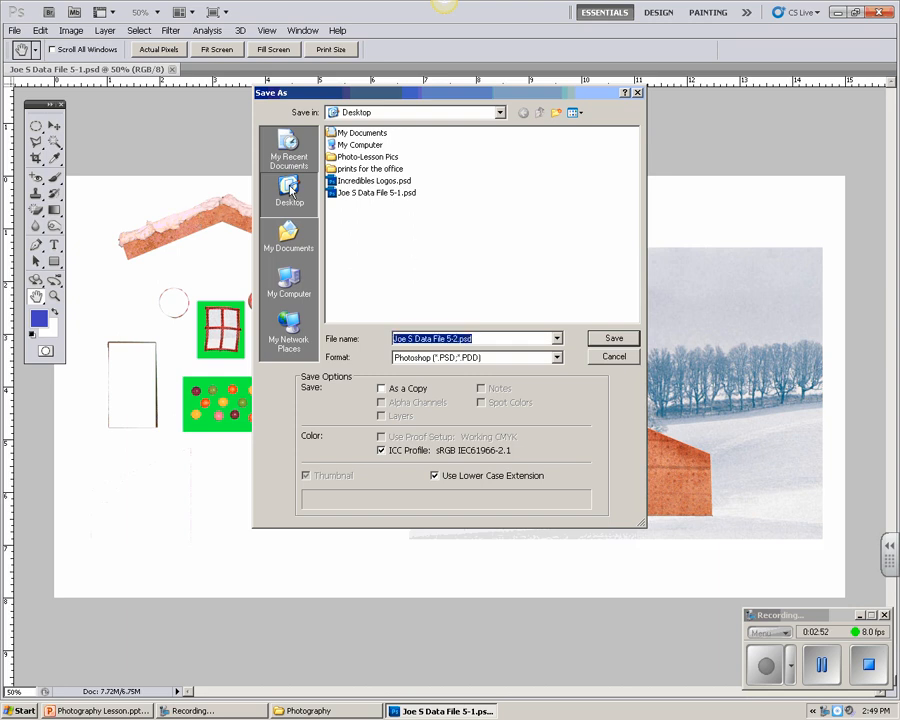
click(605, 343)
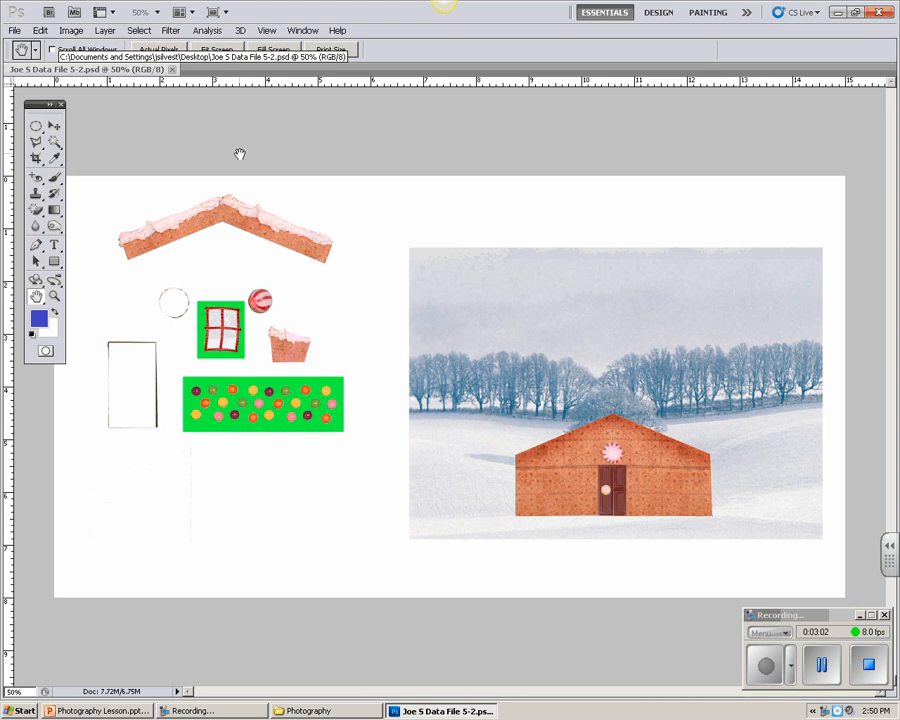
Step: Select the snow-topped chimney piece by tracing its outline with the Magnetic Lasso tool at 0 px feather
click(54, 297)
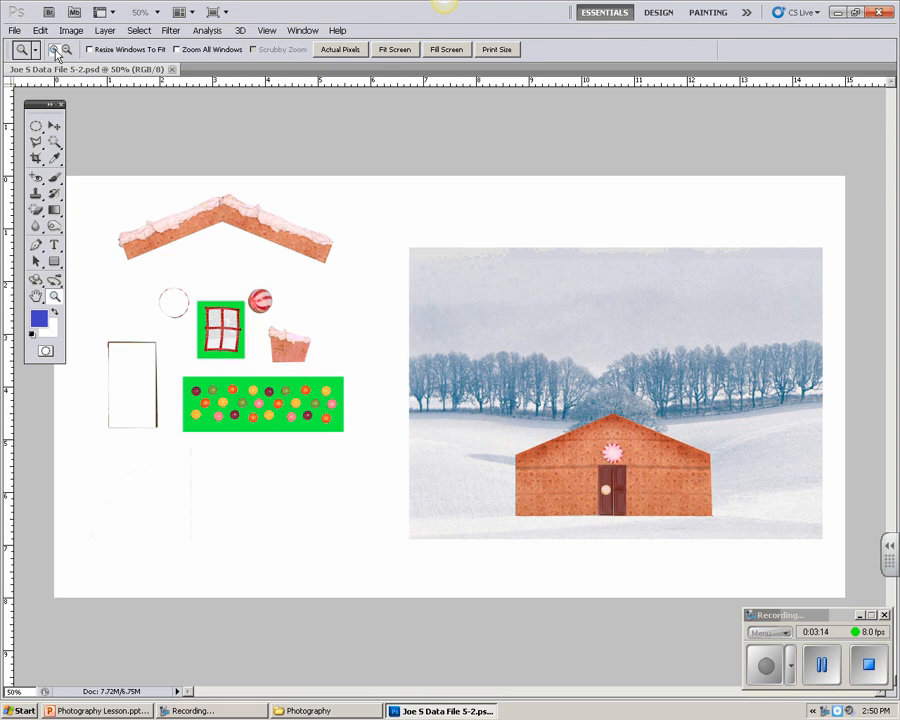
click(285, 348)
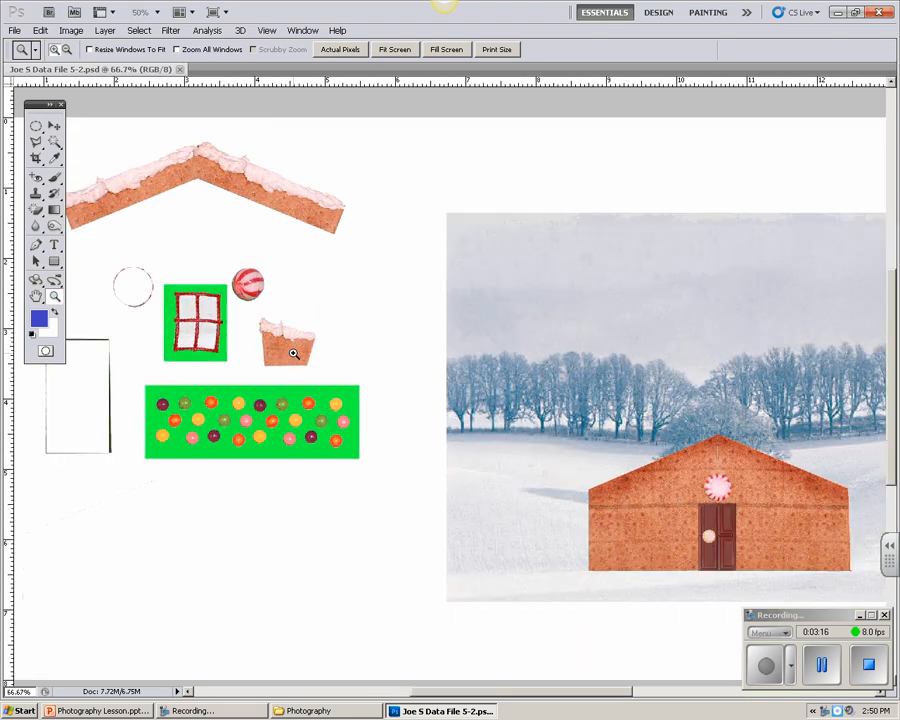
click(280, 351)
click(281, 349)
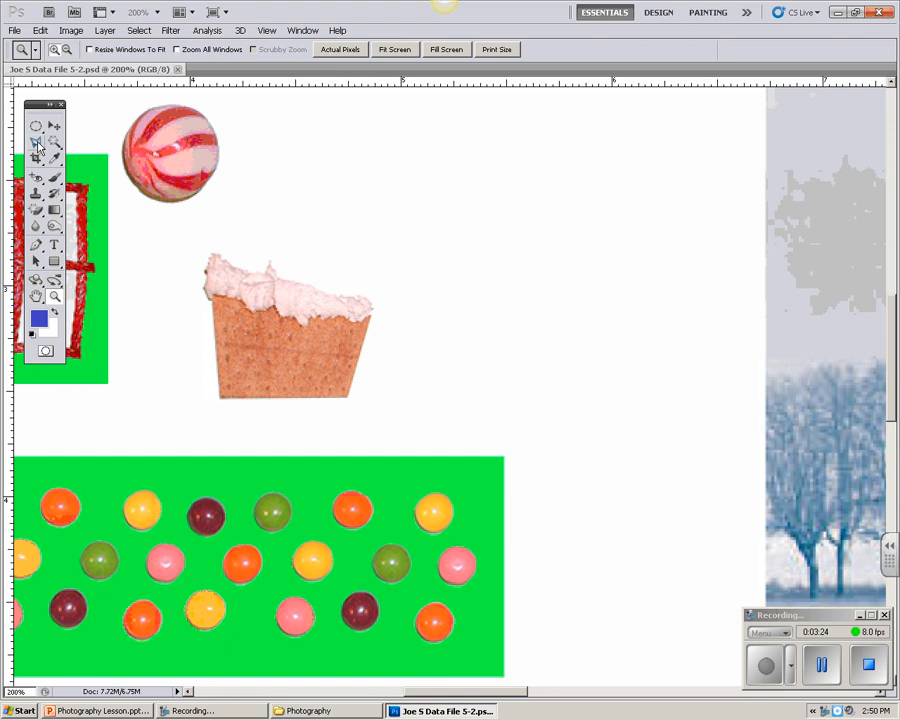
drag(37, 146, 84, 173)
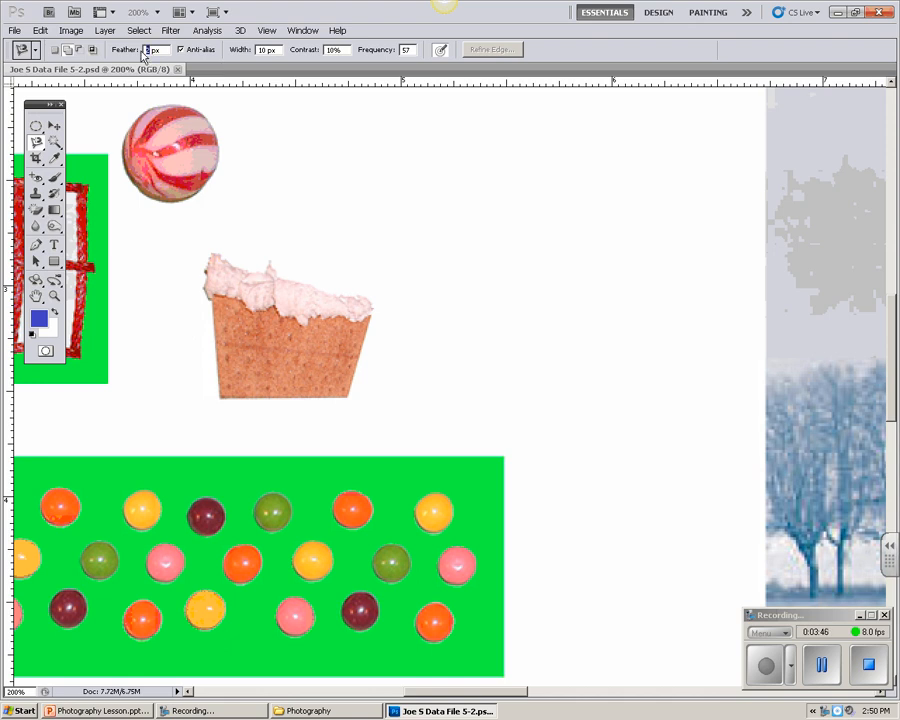
text(0)
click(348, 396)
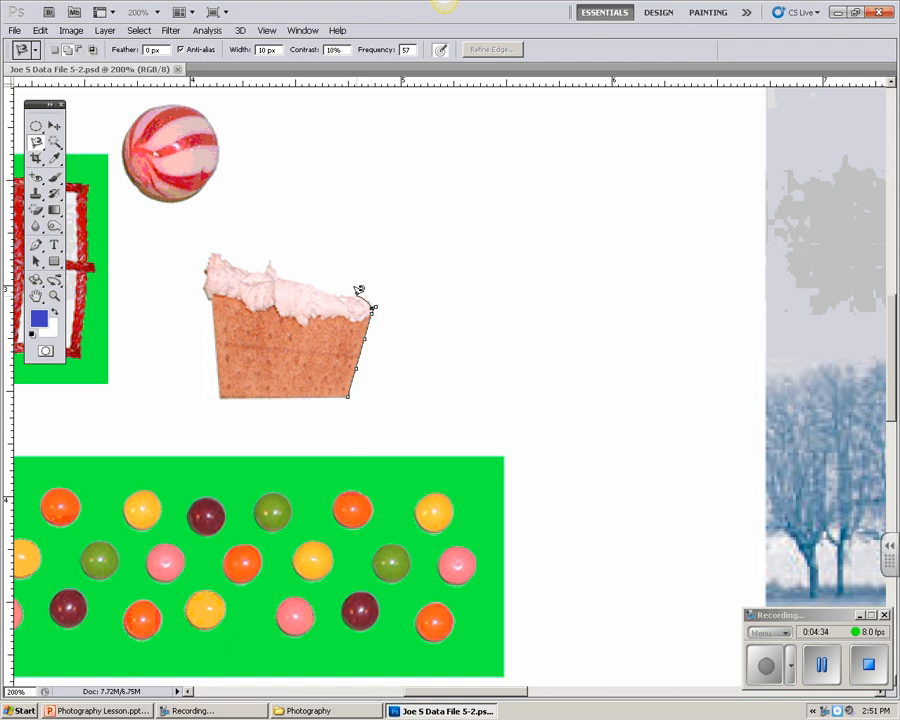
click(366, 296)
key(BackSpace)
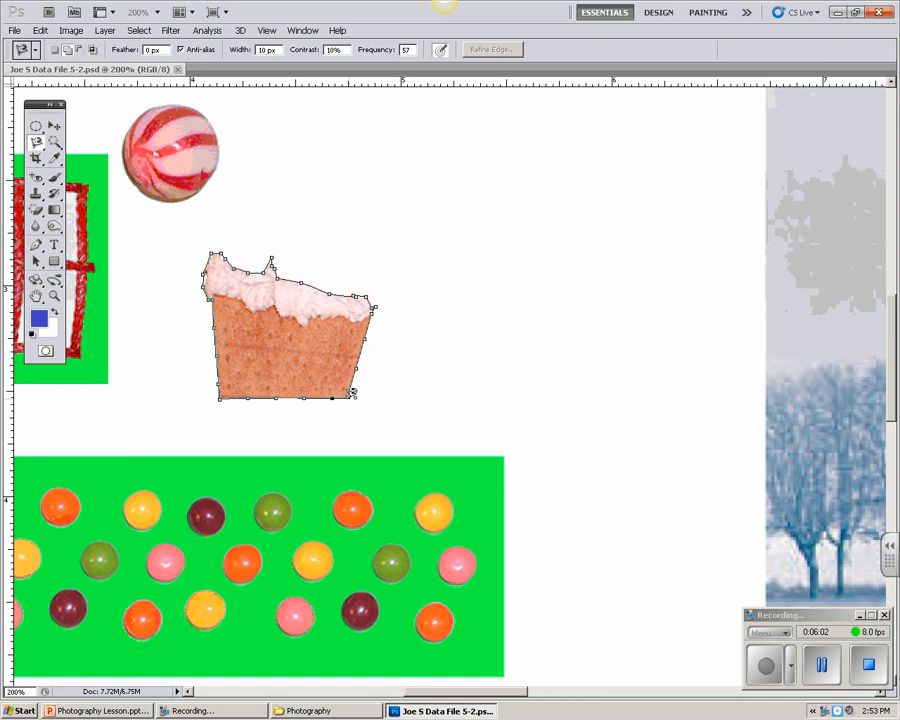
click(352, 393)
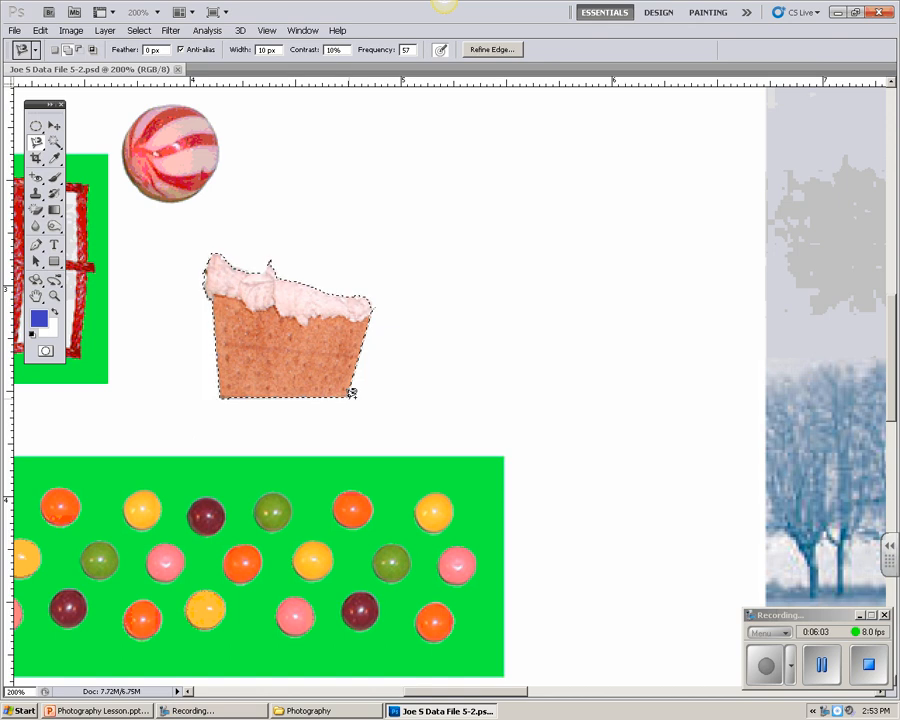
Step: Move the selected chimney piece into the winter scene, onto the right slope of the gingerbread house
click(36, 297)
double_click(36, 297)
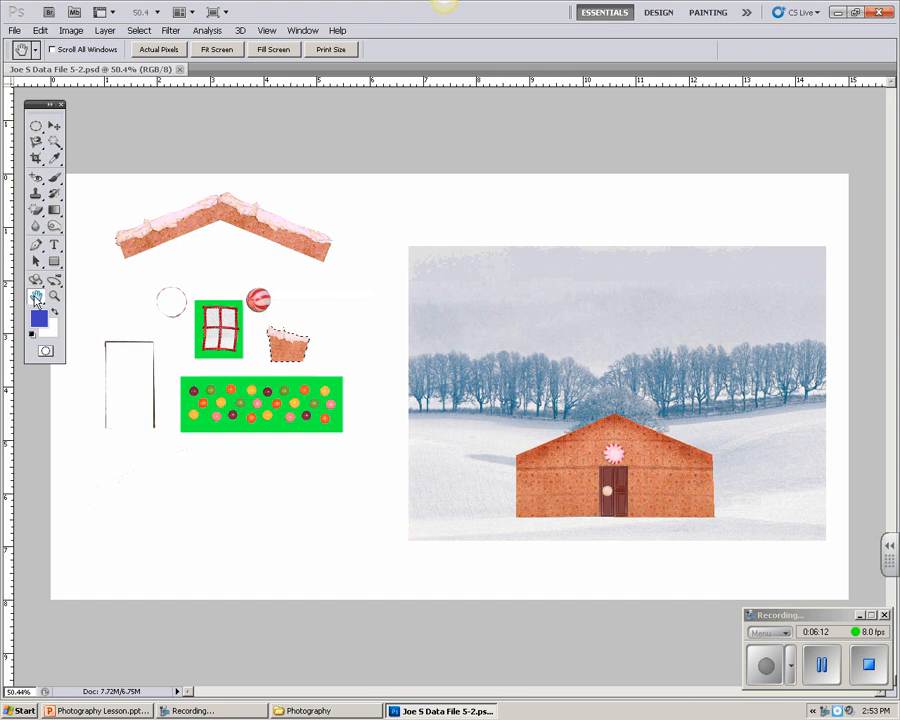
click(55, 127)
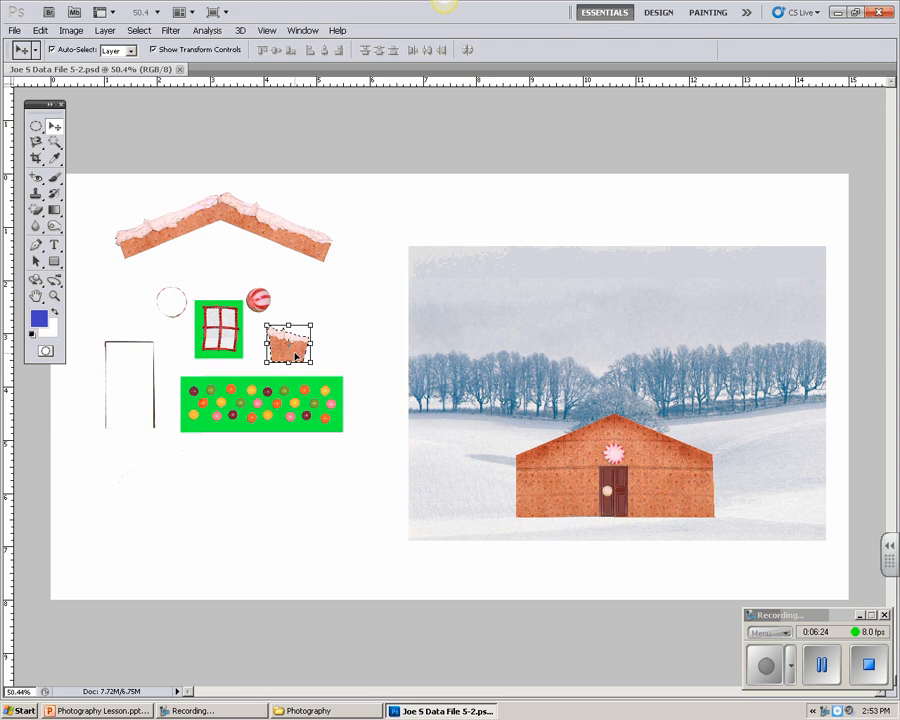
drag(295, 355, 682, 420)
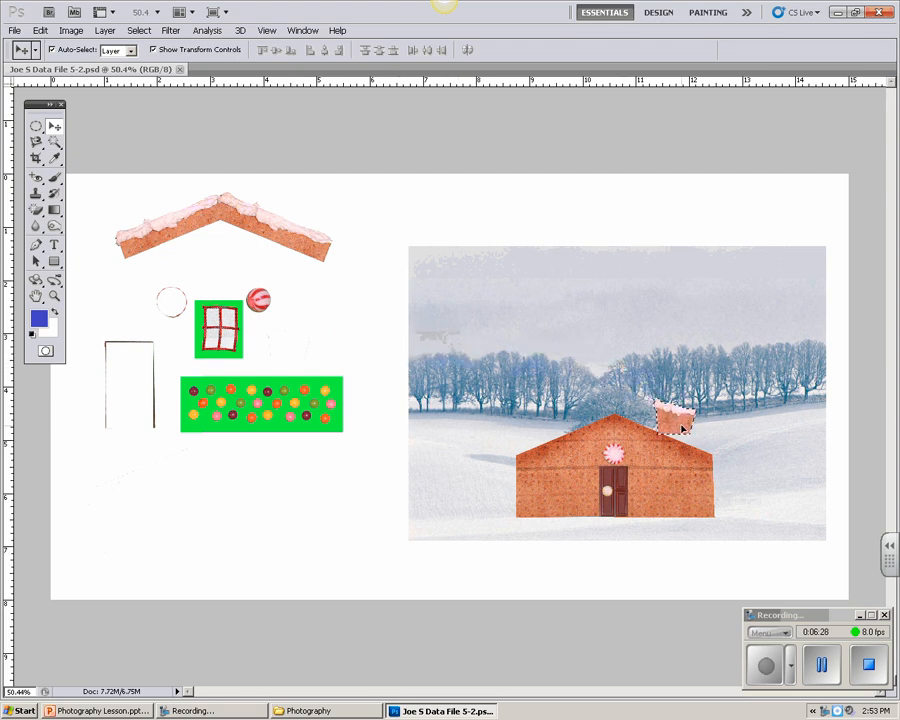
Step: Fine-tune the chimney's position by shifting it slightly left and up so its base meets the right roof slope
click(55, 298)
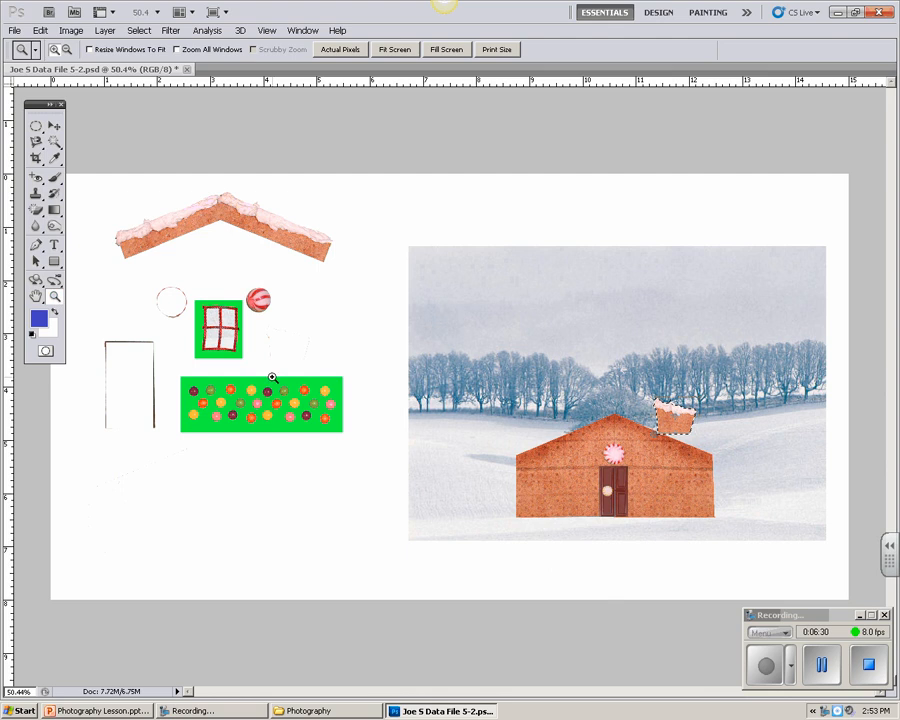
click(672, 424)
click(672, 435)
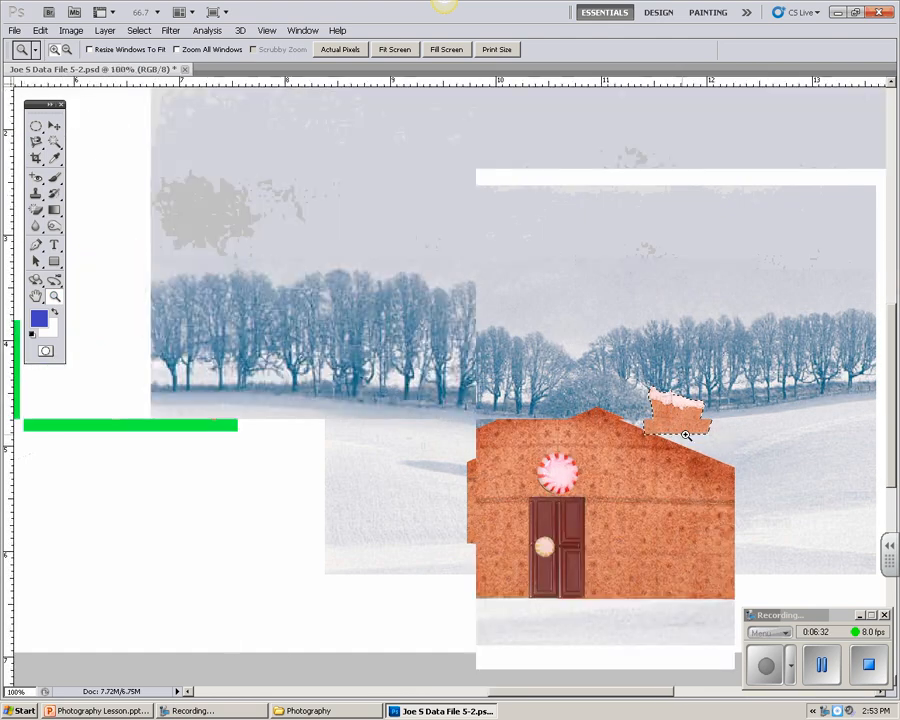
key(h)
drag(604, 507, 474, 464)
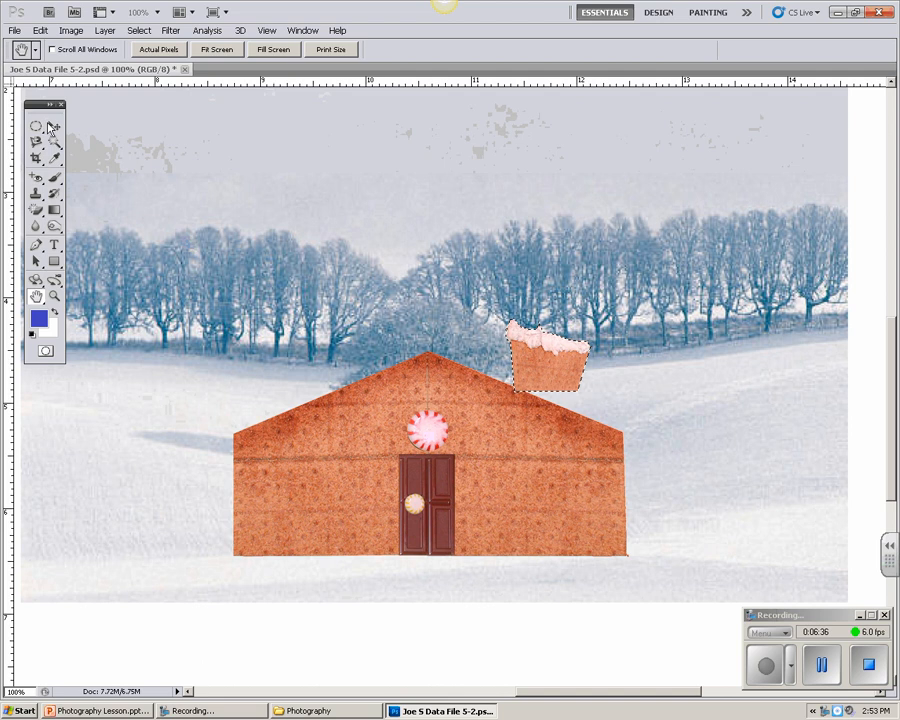
click(54, 126)
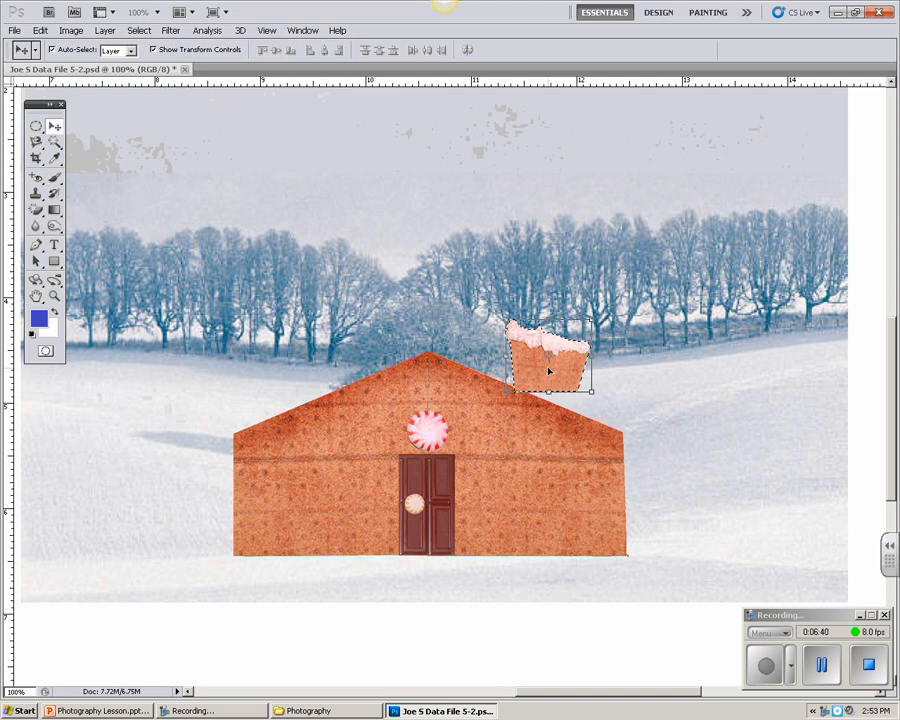
mouse_move(550, 367)
mouse_down()
mouse_move(530, 384)
mouse_move(465, 383)
mouse_move(593, 410)
mouse_move(571, 408)
mouse_move(588, 410)
mouse_move(547, 384)
mouse_move(541, 367)
mouse_up()
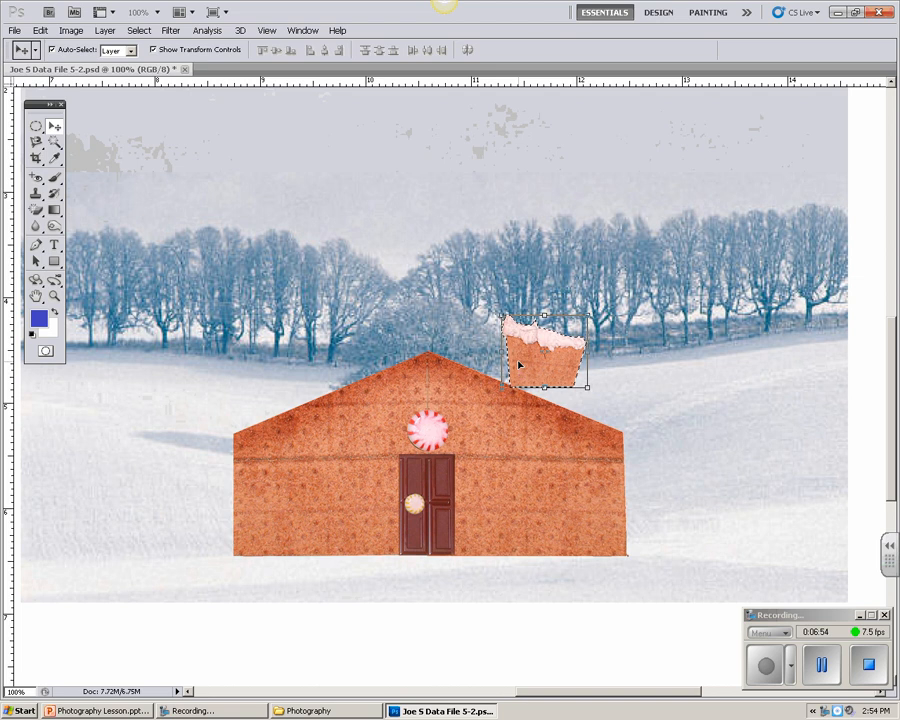
key(Left)
key(Left)
key(Left)
key(Left)
key(Up)
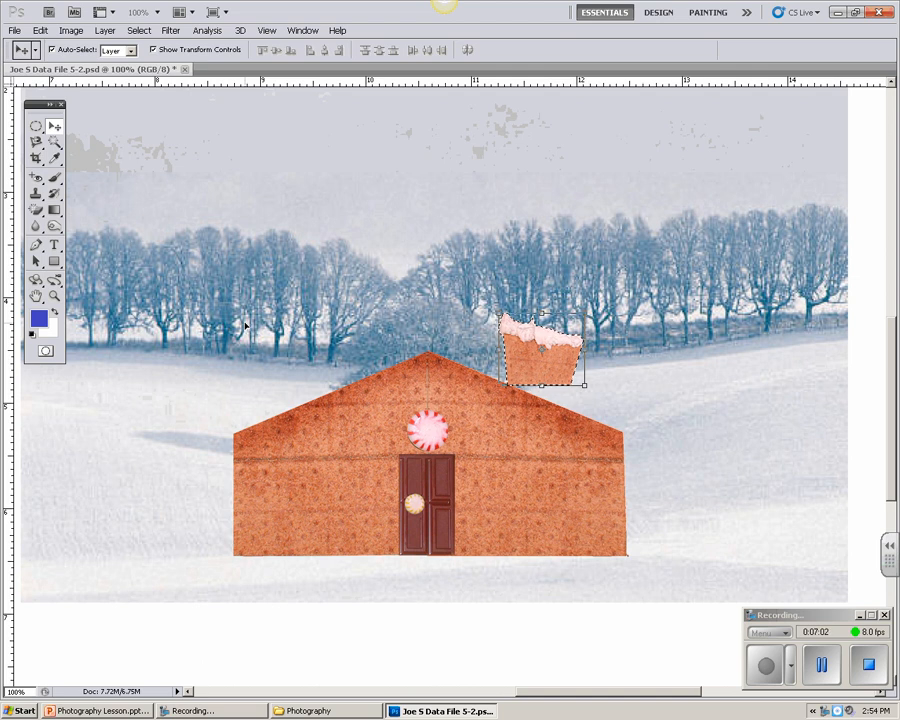
Step: Deselect the placed chimney and save the document
key(ctrl+d)
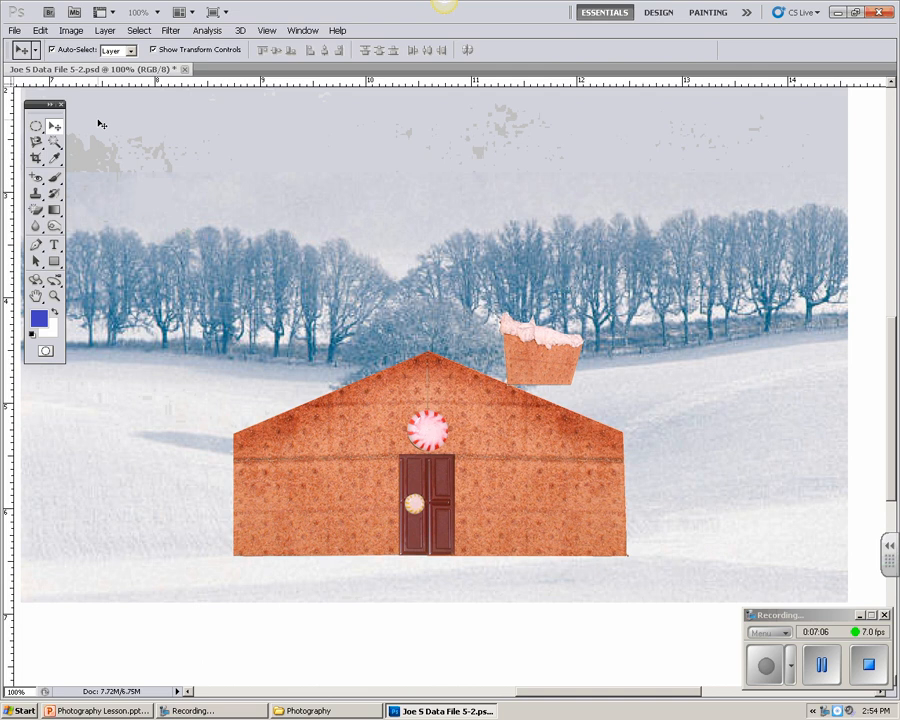
click(17, 31)
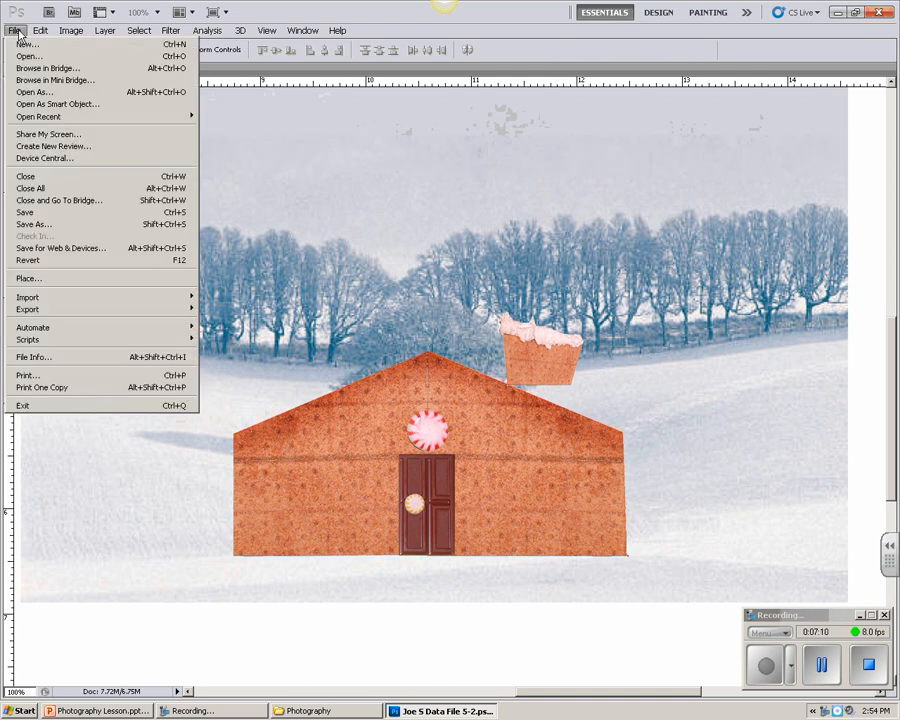
click(10, 214)
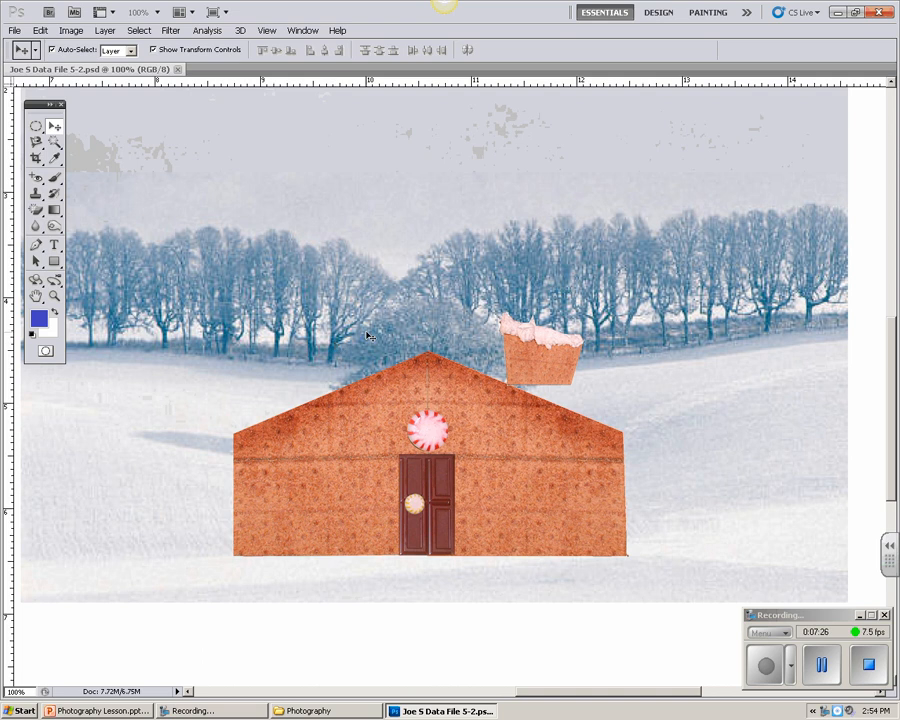
Step: Select the snow-covered roof piece by tracing its whole outline with the Magnetic Lasso tool
double_click(36, 298)
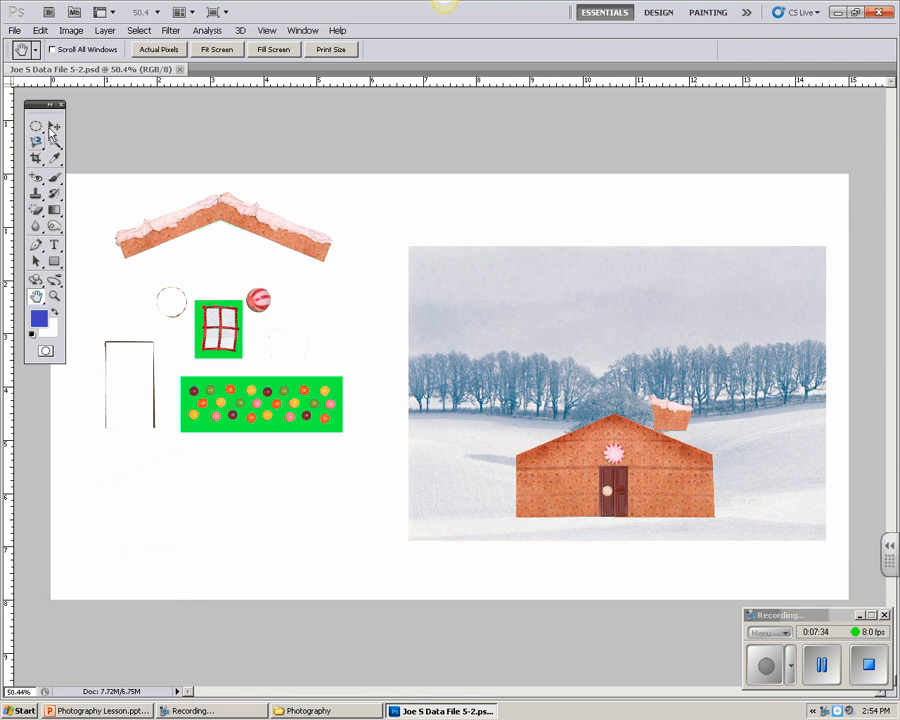
key(z)
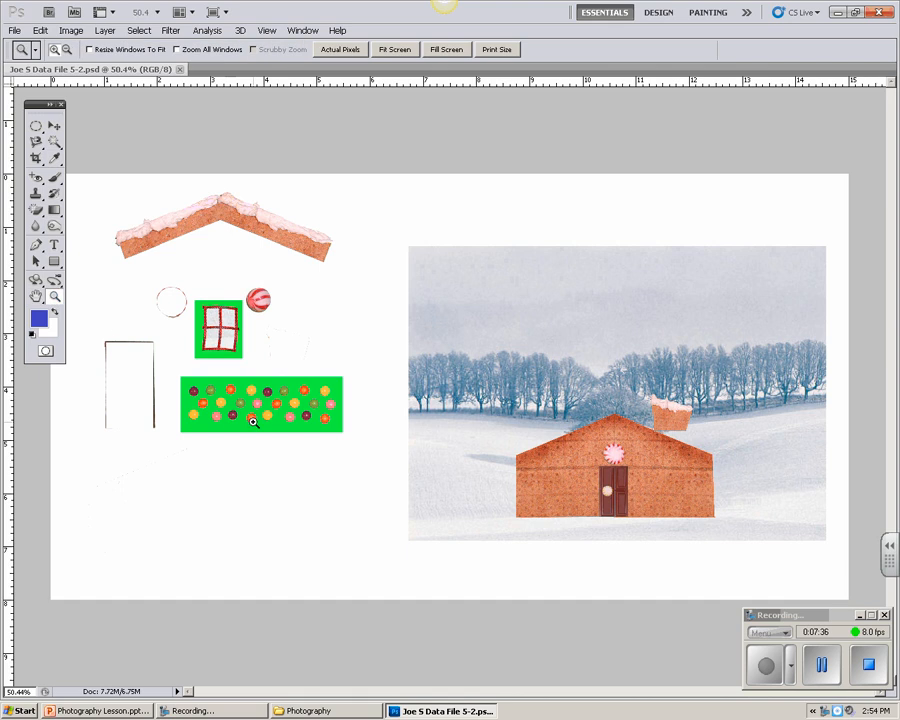
click(248, 407)
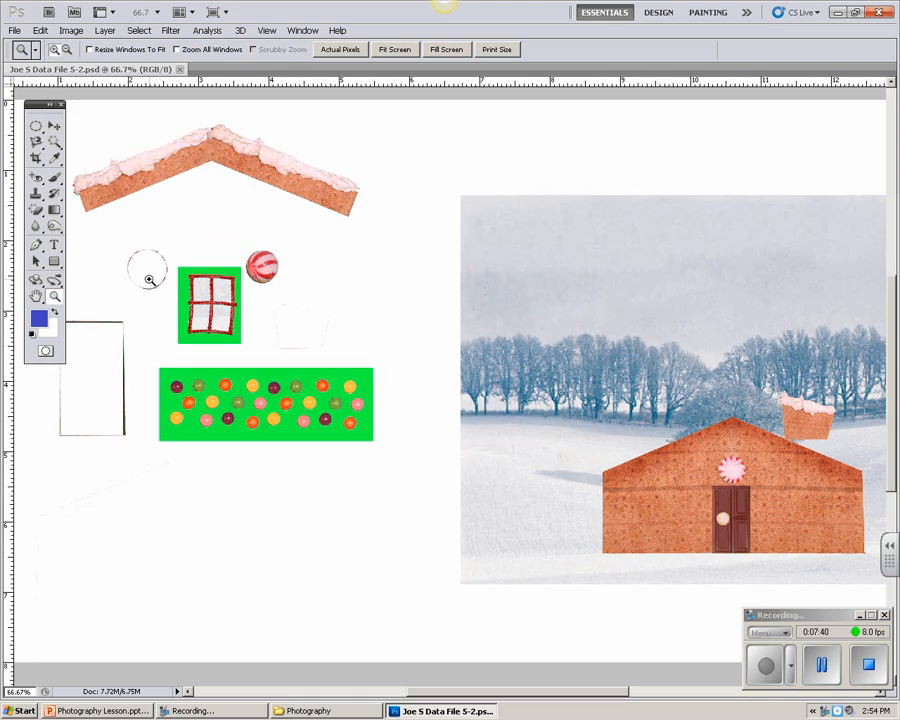
click(193, 148)
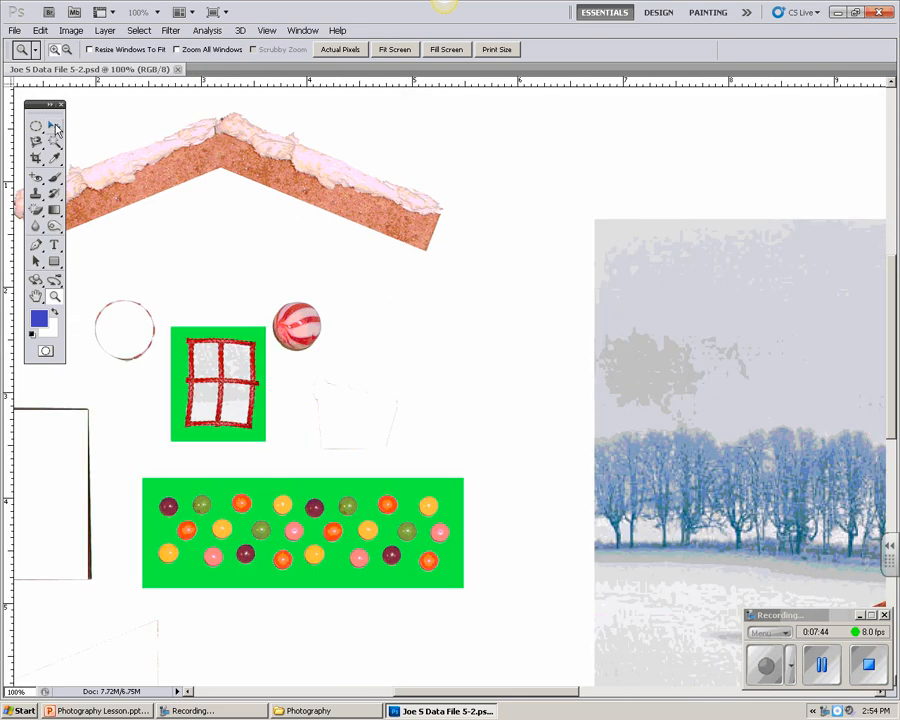
click(36, 296)
drag(139, 183, 334, 316)
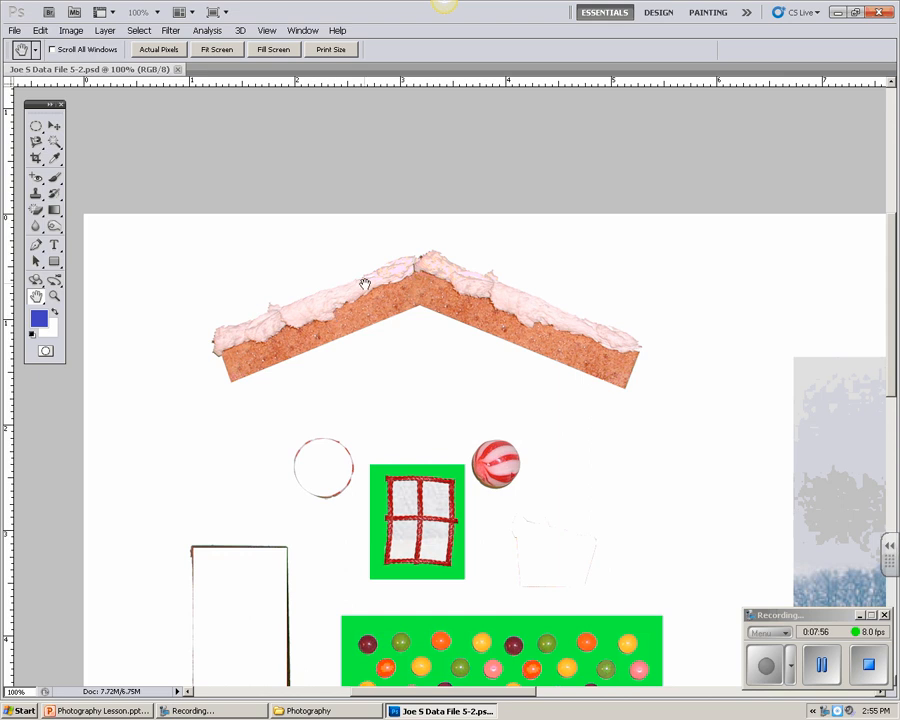
click(37, 145)
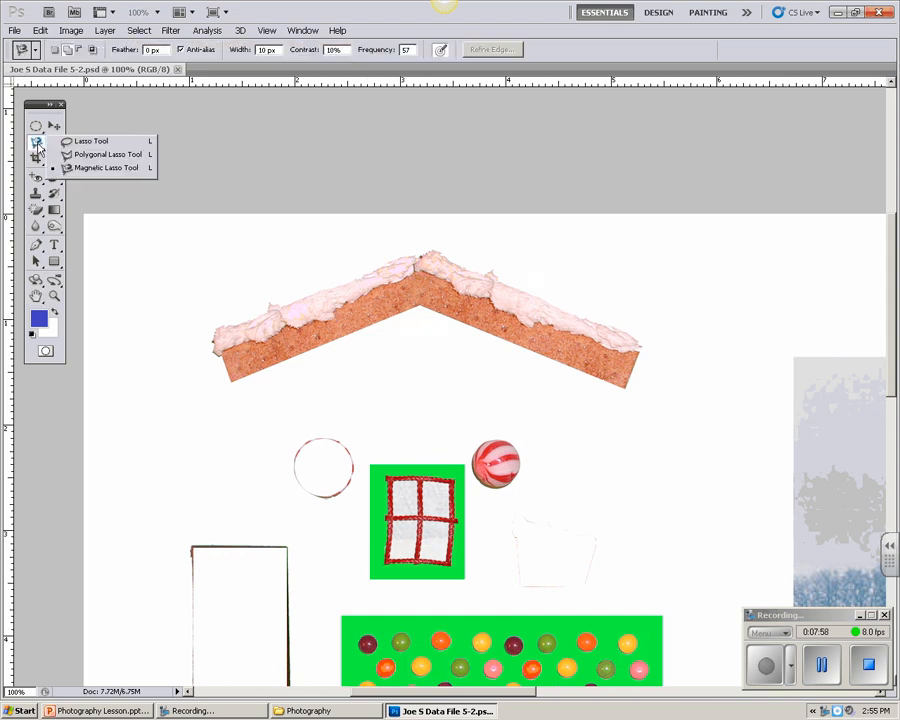
click(88, 169)
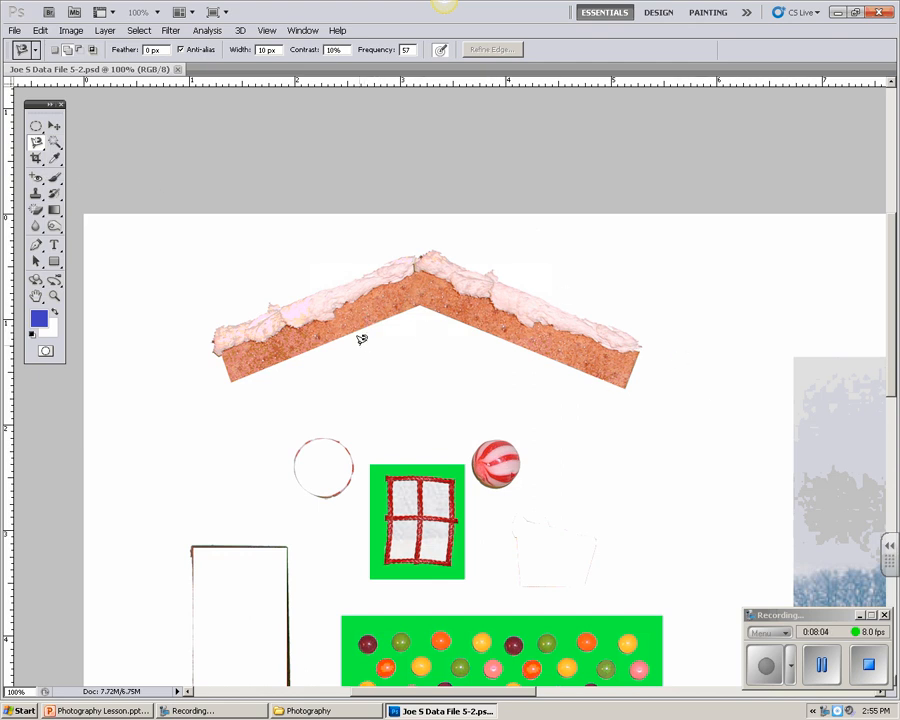
click(626, 387)
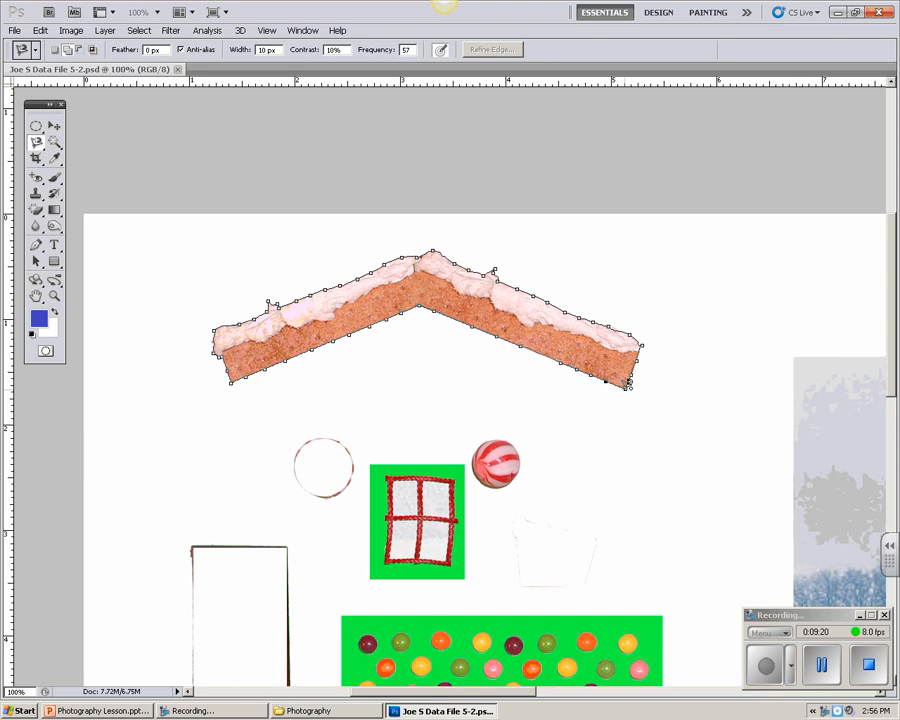
double_click(628, 385)
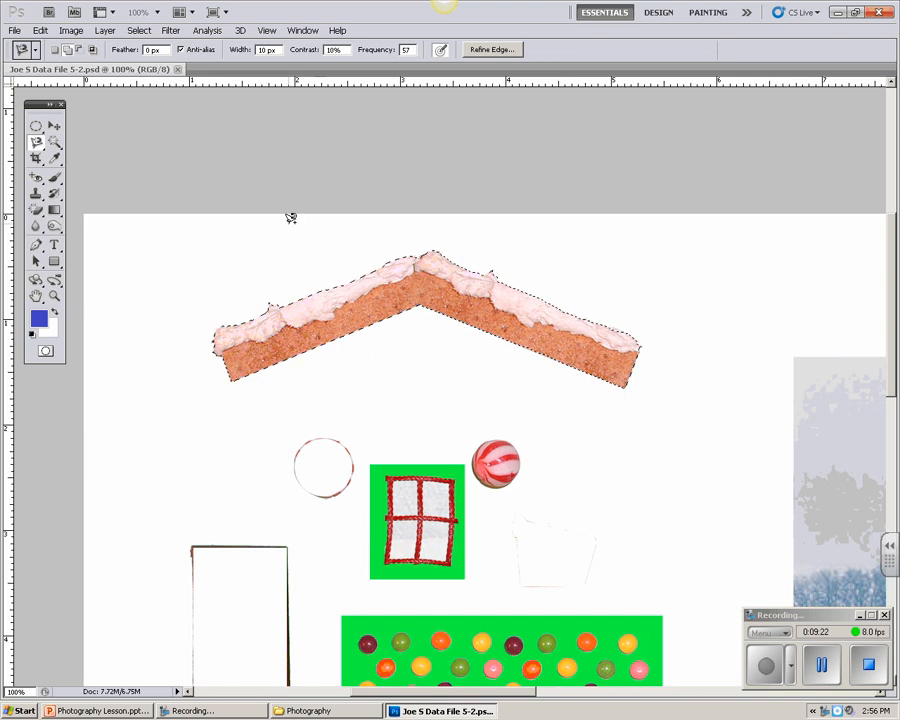
Step: Move the selected snow-covered roof piece into the winter scene, onto the top of the gingerbread house
double_click(37, 298)
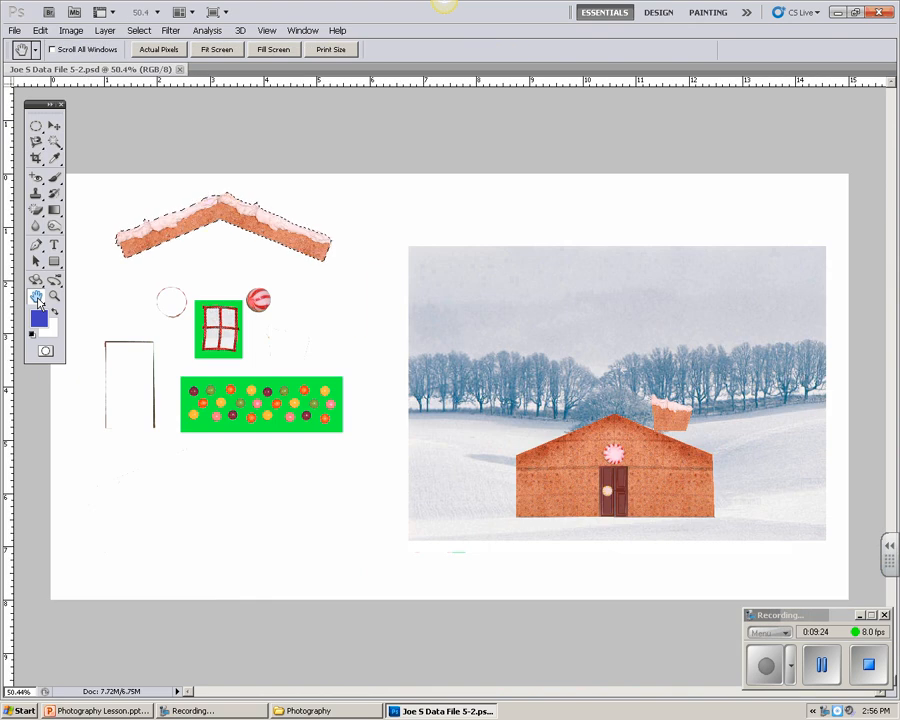
key(v)
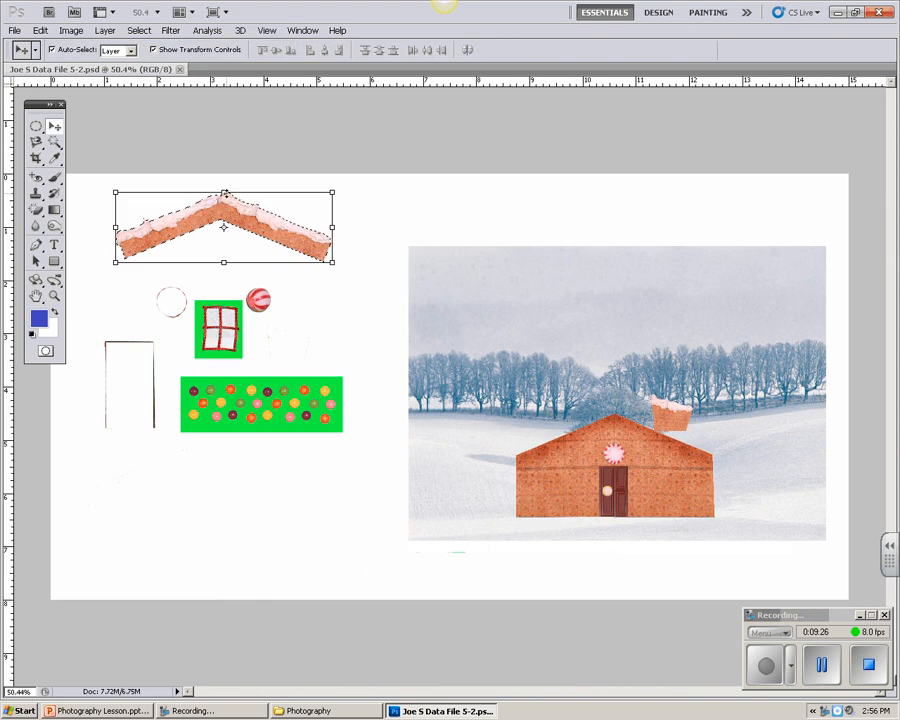
drag(241, 217, 639, 426)
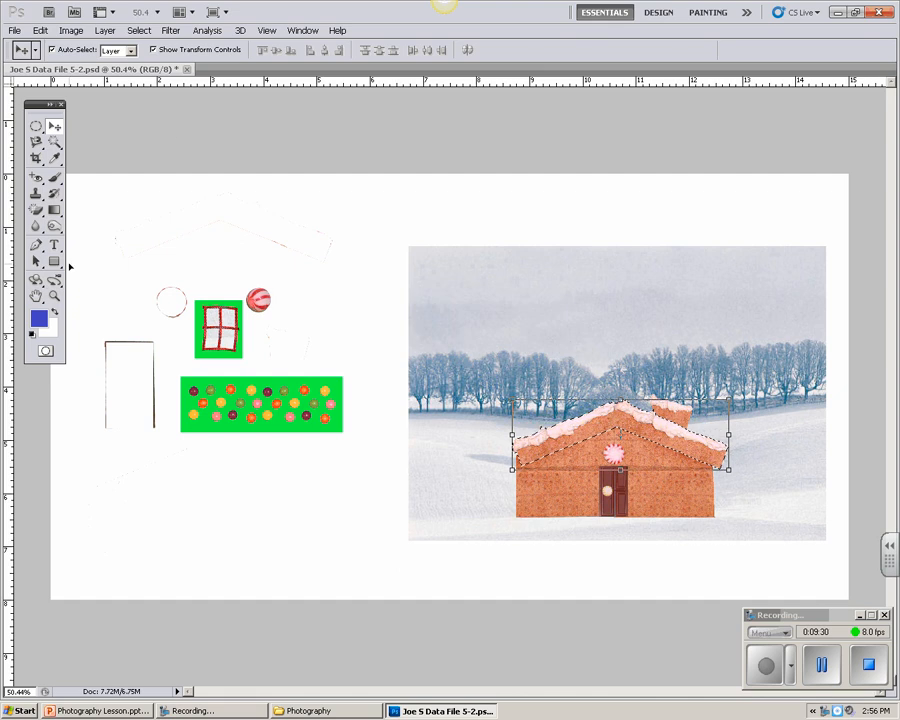
Step: Fine-tune the roof's position at 100% zoom, shifting it left and slightly up so it sits centred on the house
click(54, 296)
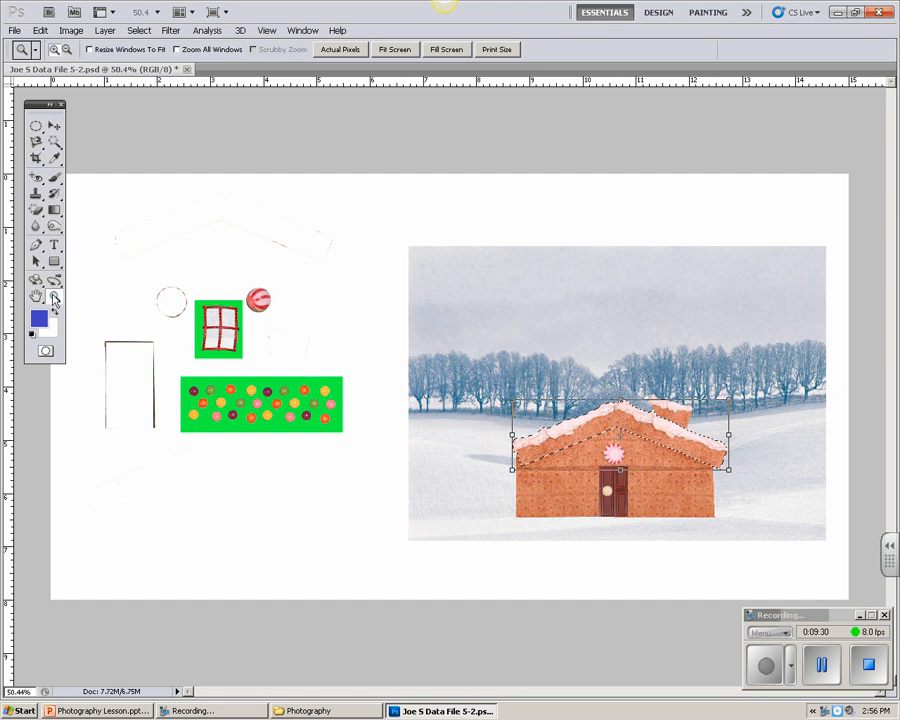
click(655, 462)
click(657, 459)
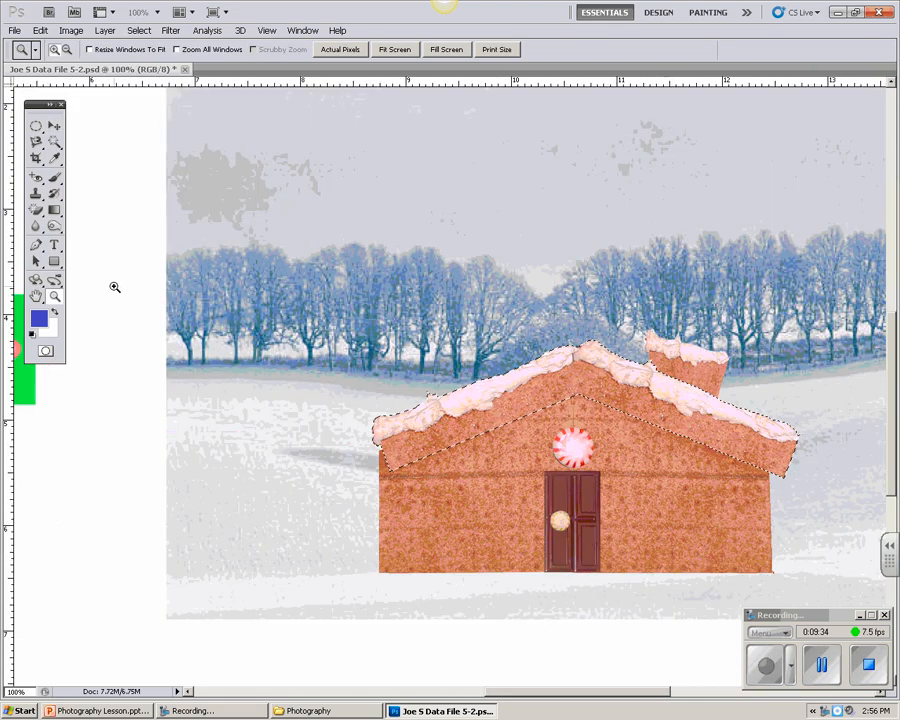
key(h)
drag(516, 444, 398, 427)
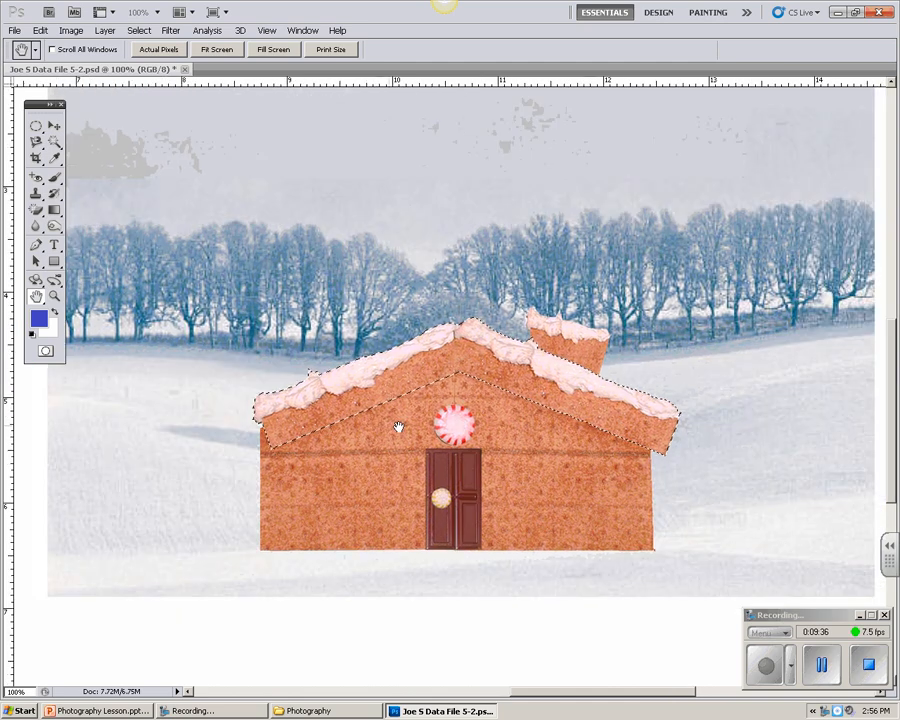
click(53, 127)
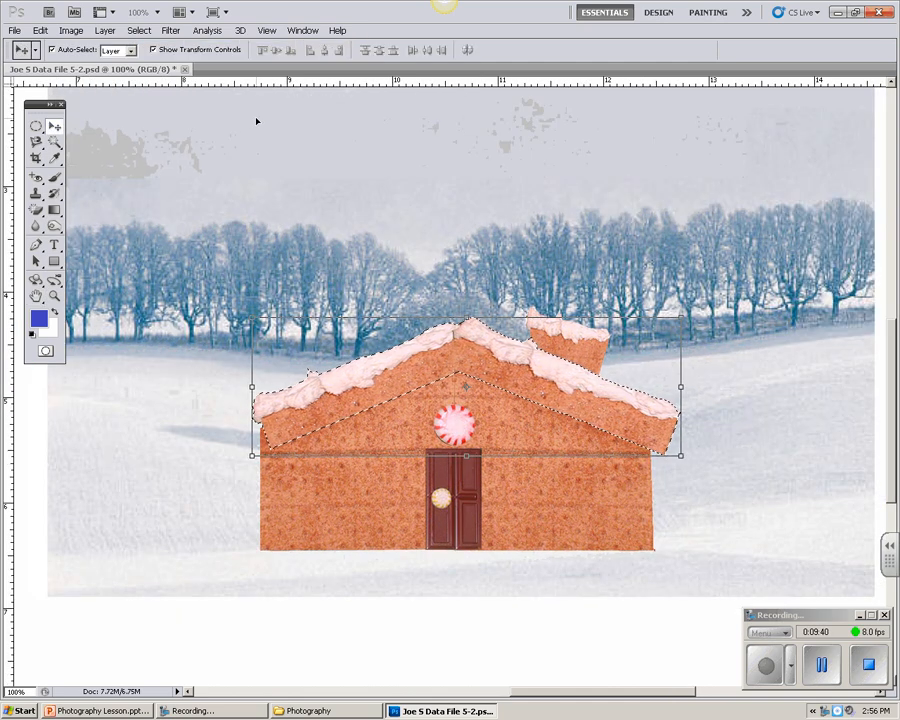
key(Left)
key(Left)
key(Left)
key(Left)
key(Left)
key(Left)
key(Left)
key(Left)
key(Left)
key(Left)
key(Left)
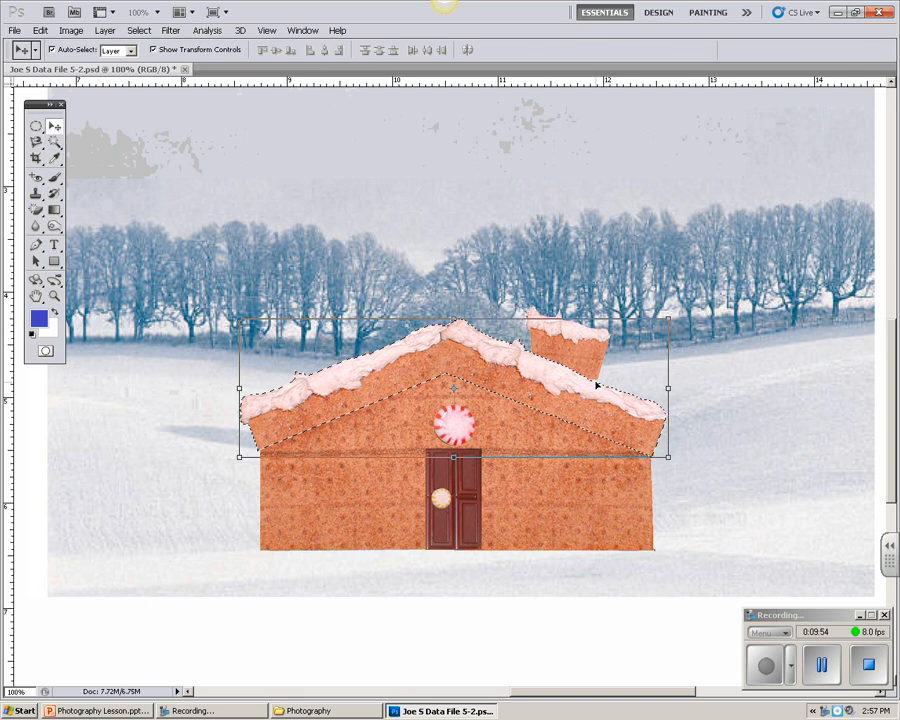
key(Up)
key(Up)
key(Up)
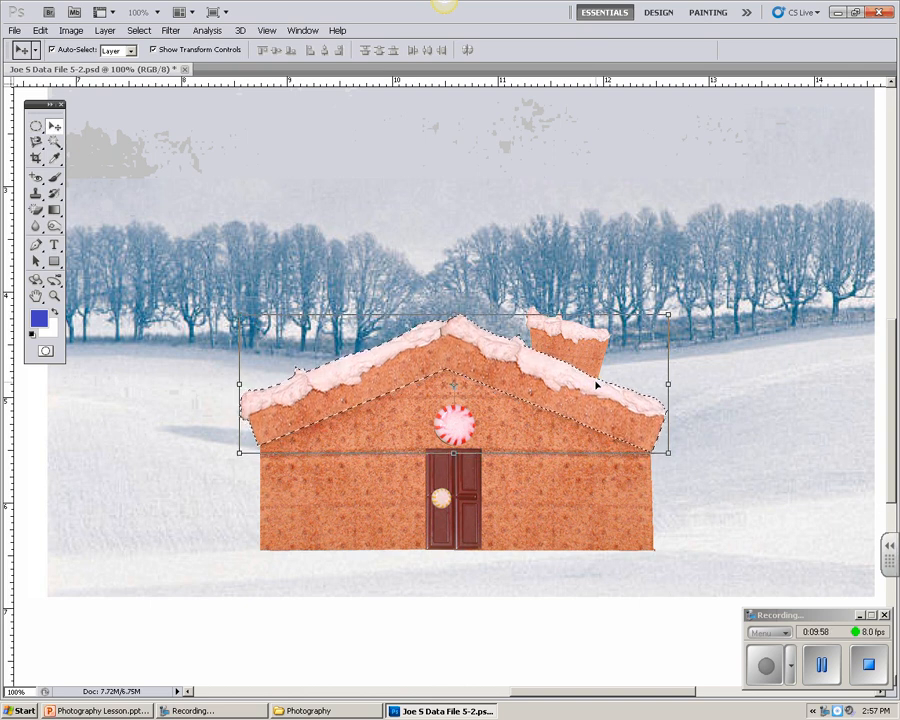
Step: Deselect the placed roof and save the document
key(ctrl+d)
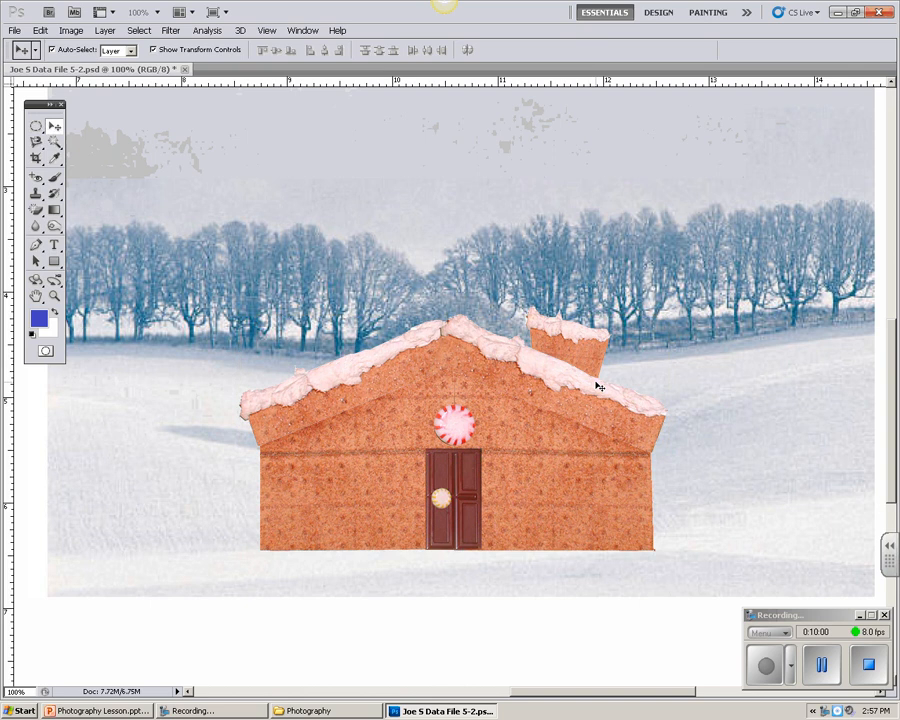
click(17, 30)
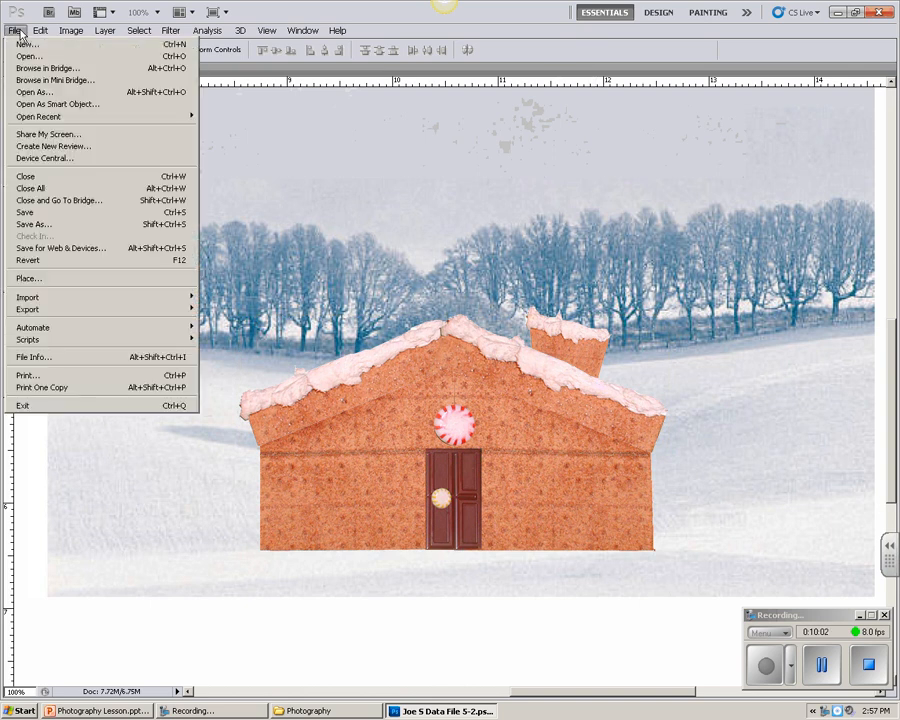
click(24, 213)
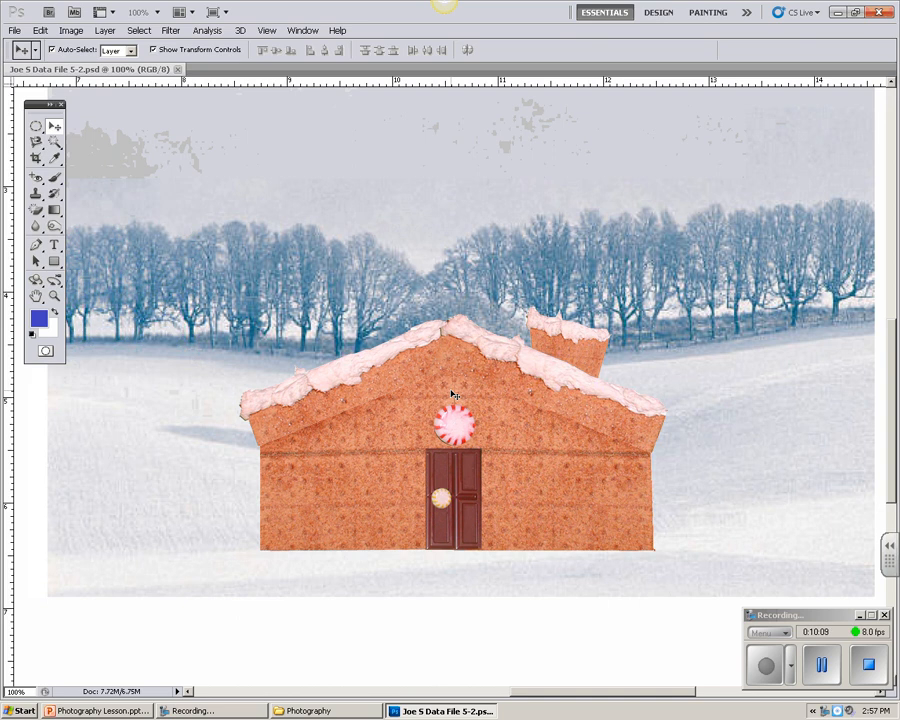
Step: Select only the coloured candies by marqueeing the green candy rectangle and subtracting its green background with the Magic Wand
double_click(36, 296)
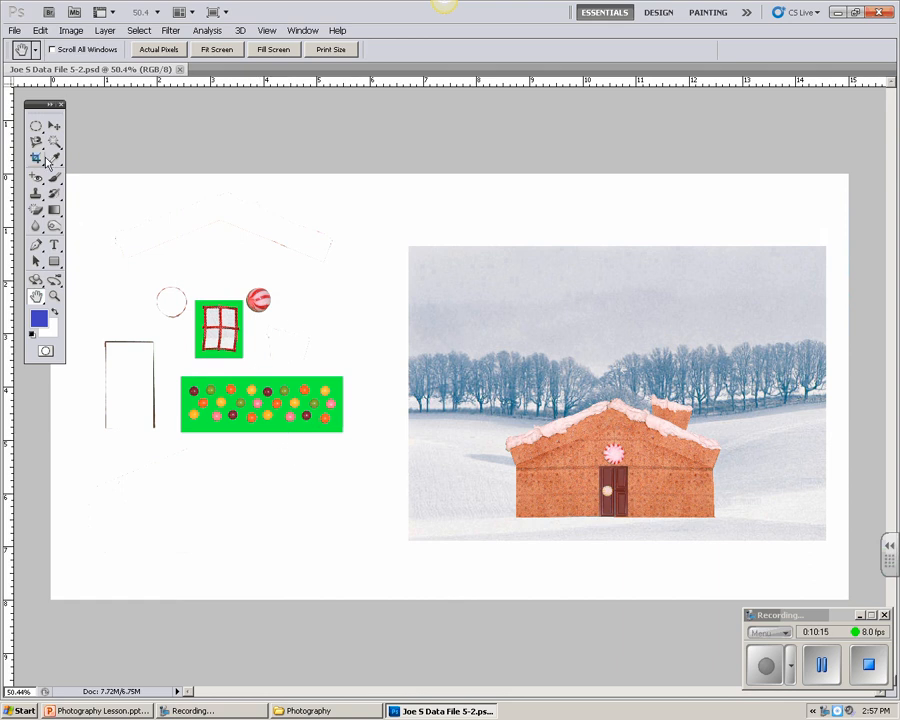
click(54, 296)
click(264, 400)
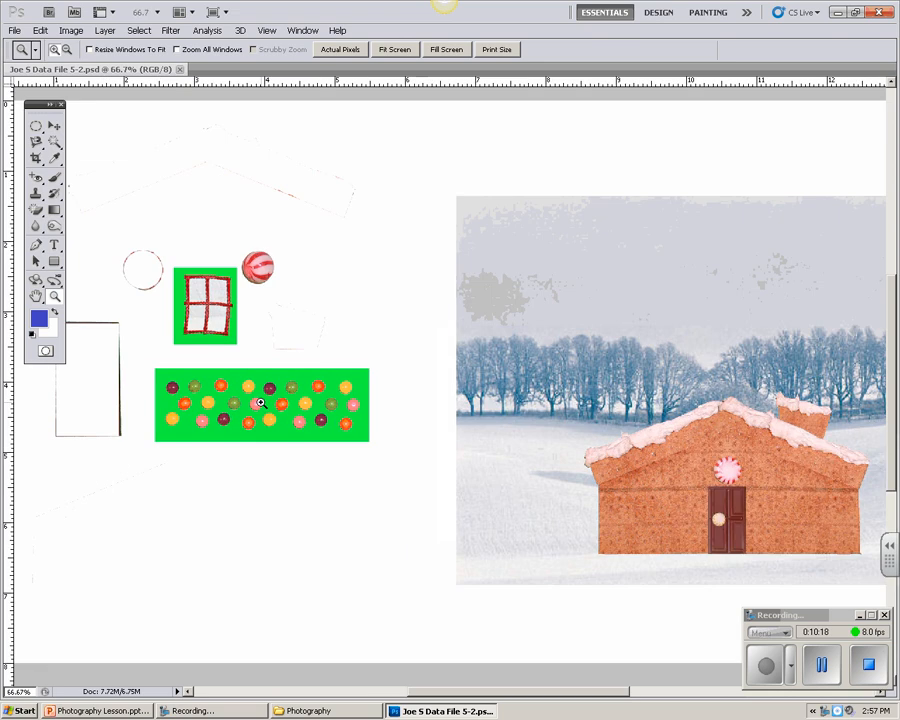
click(256, 402)
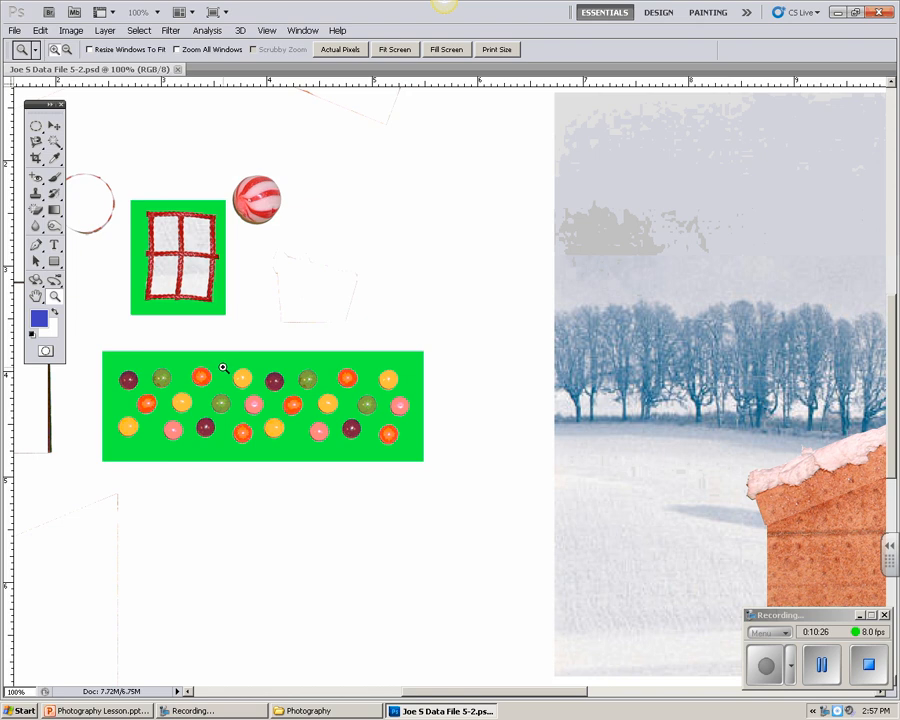
click(40, 132)
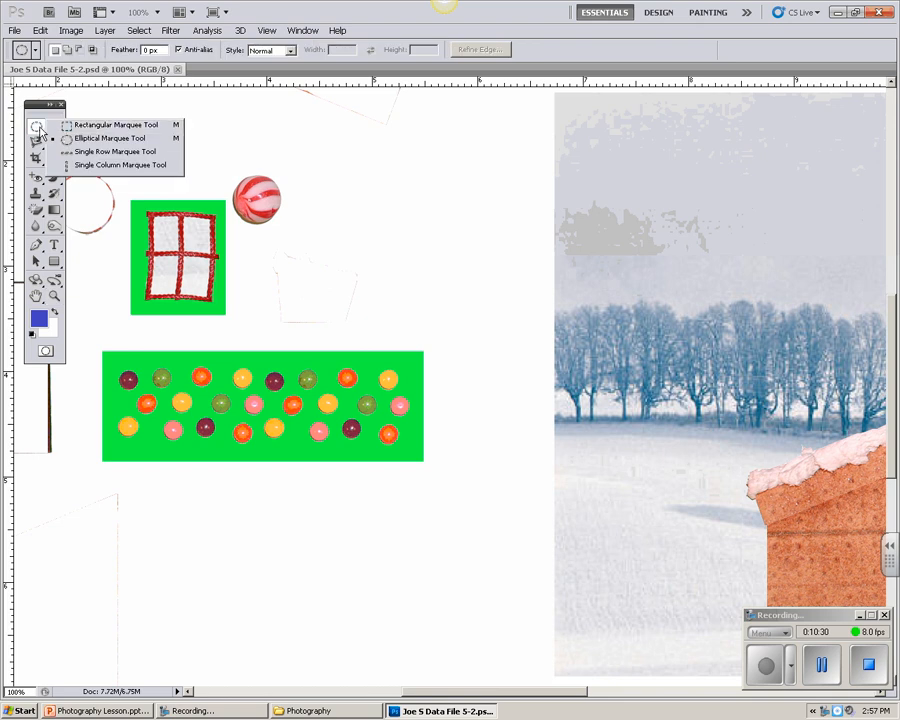
click(85, 126)
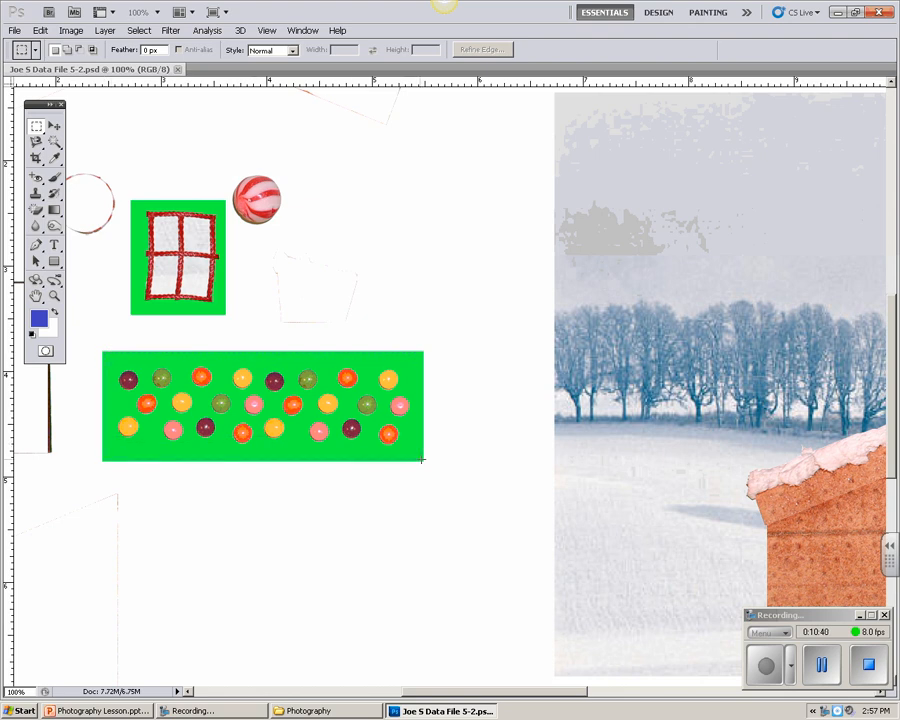
drag(423, 460, 424, 461)
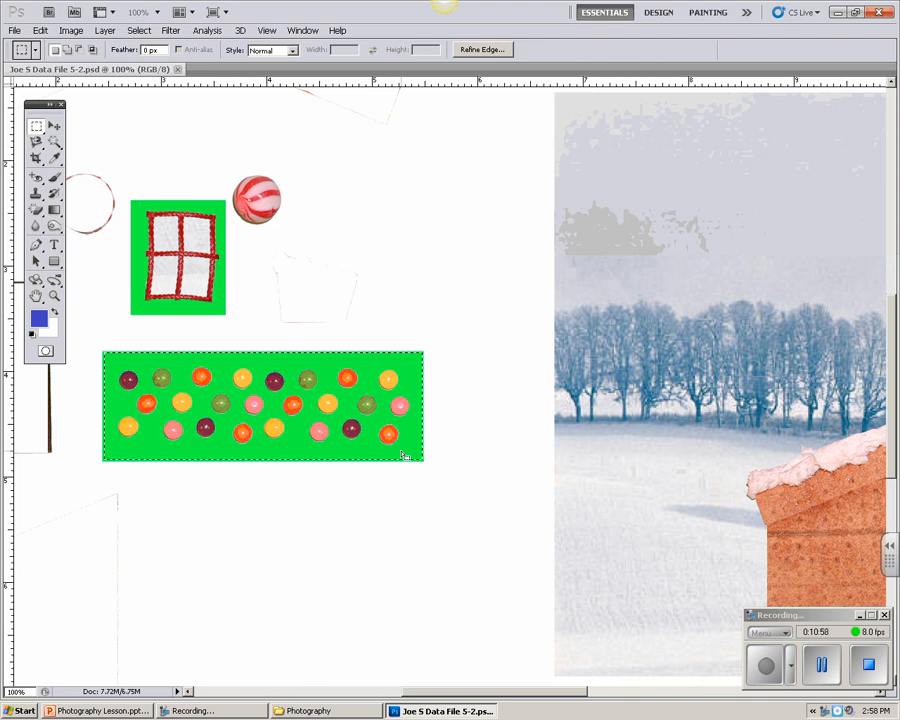
click(54, 143)
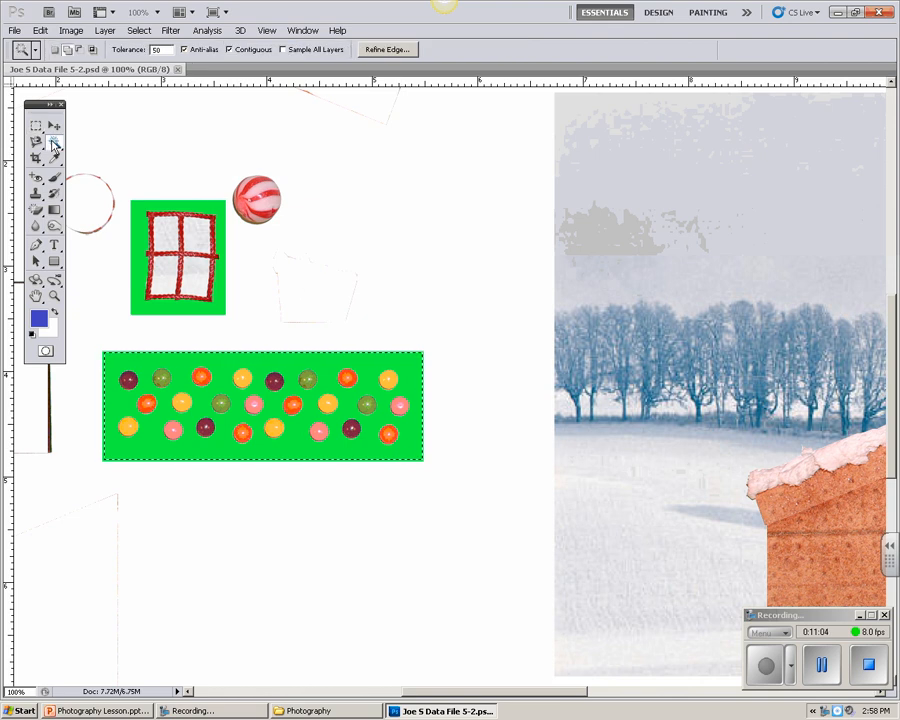
click(82, 51)
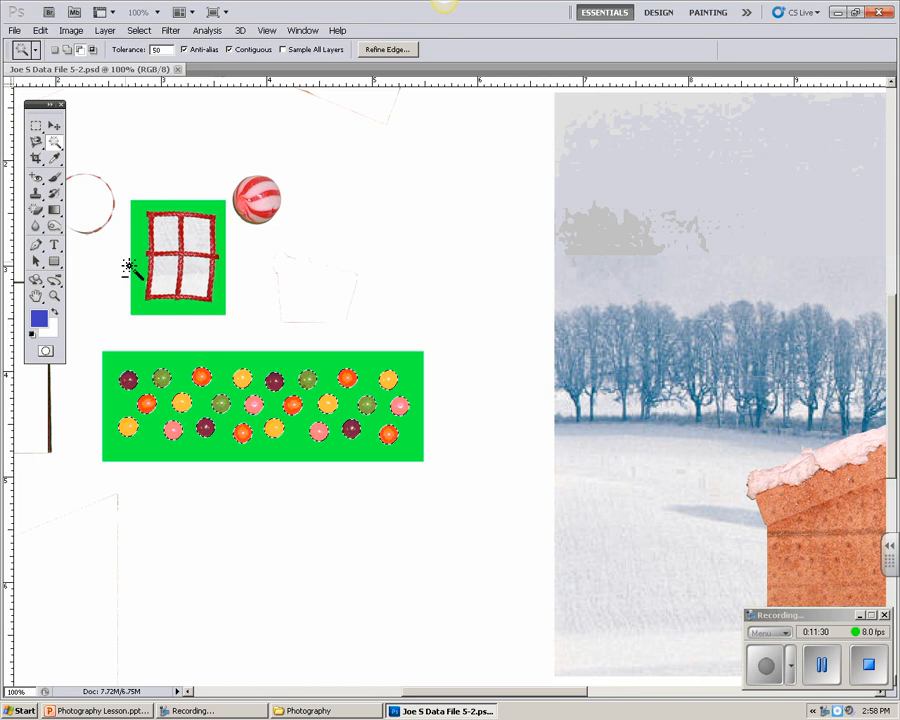
Step: Move the selected candies out of the green rectangle into the winter scene, over the house's left roof slope
click(54, 126)
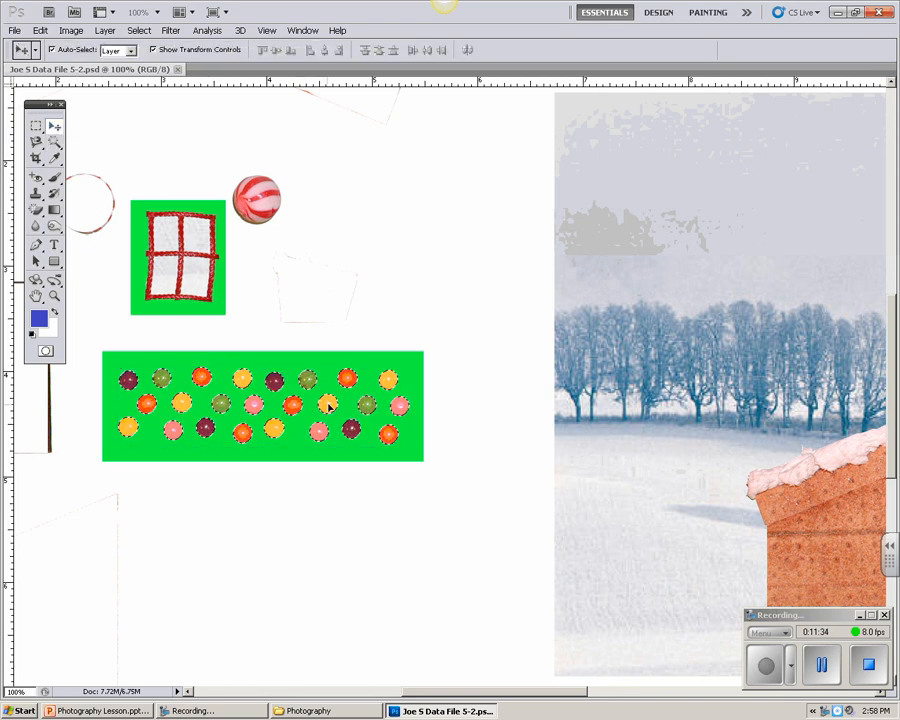
drag(329, 405, 726, 466)
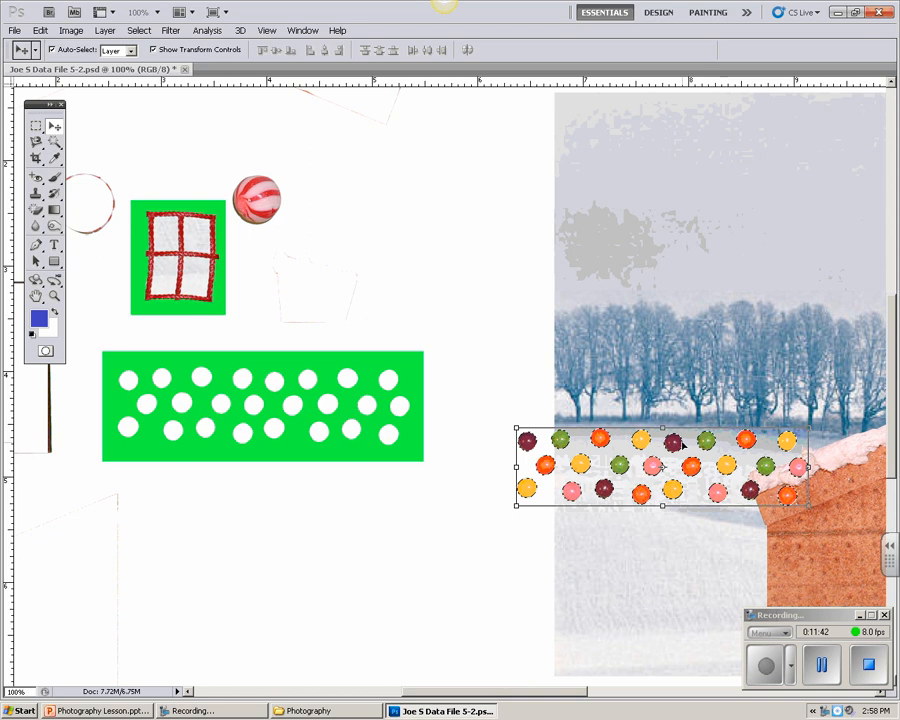
double_click(36, 297)
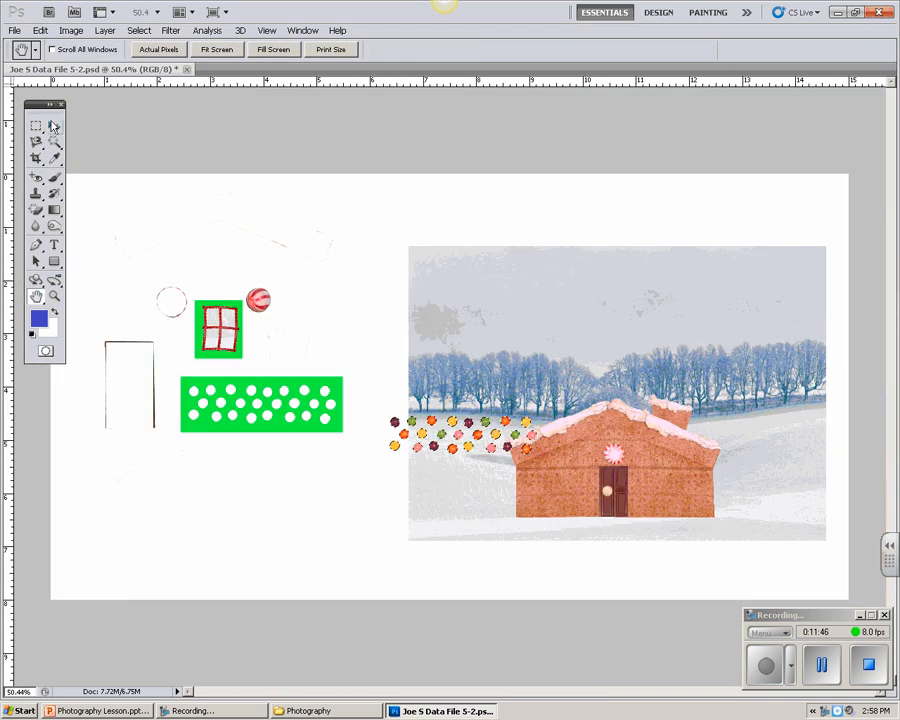
key(v)
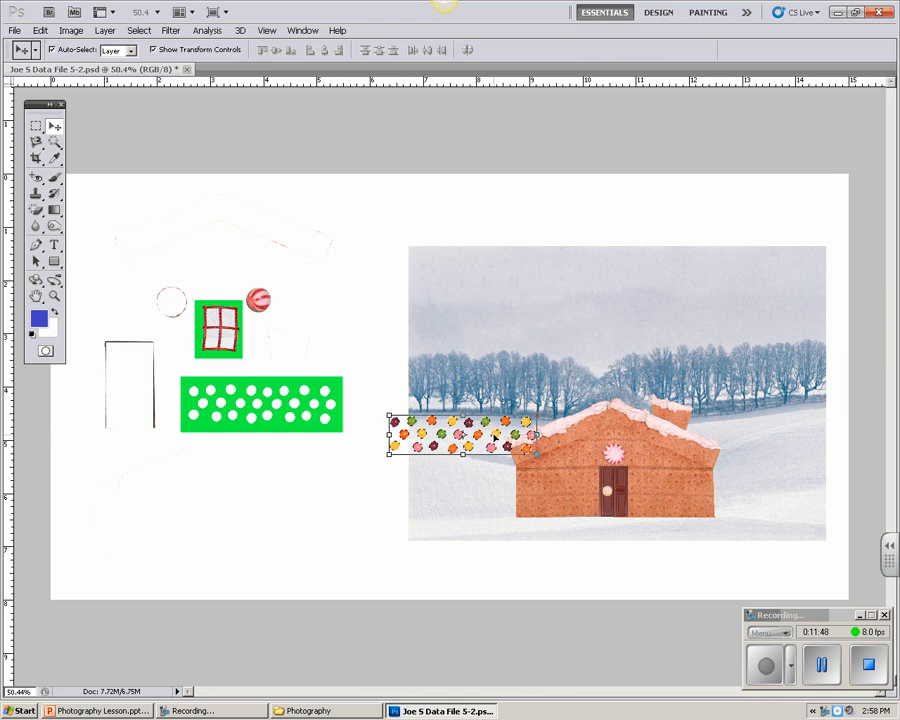
drag(505, 435, 577, 428)
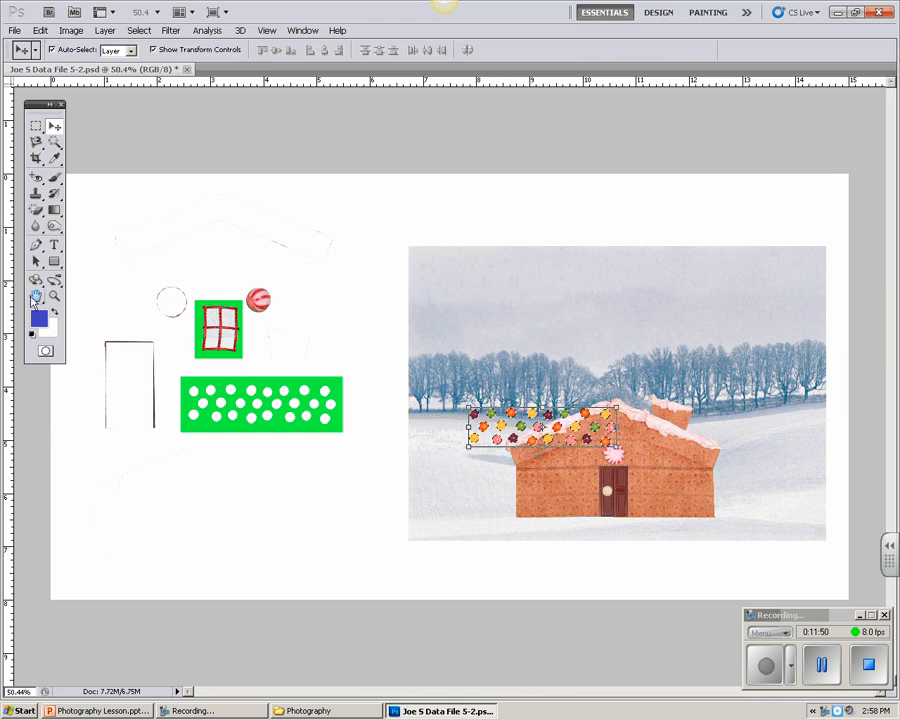
Step: Shift the candies slightly right at 100% zoom so their right end lines up with the roof peak
click(55, 297)
click(560, 436)
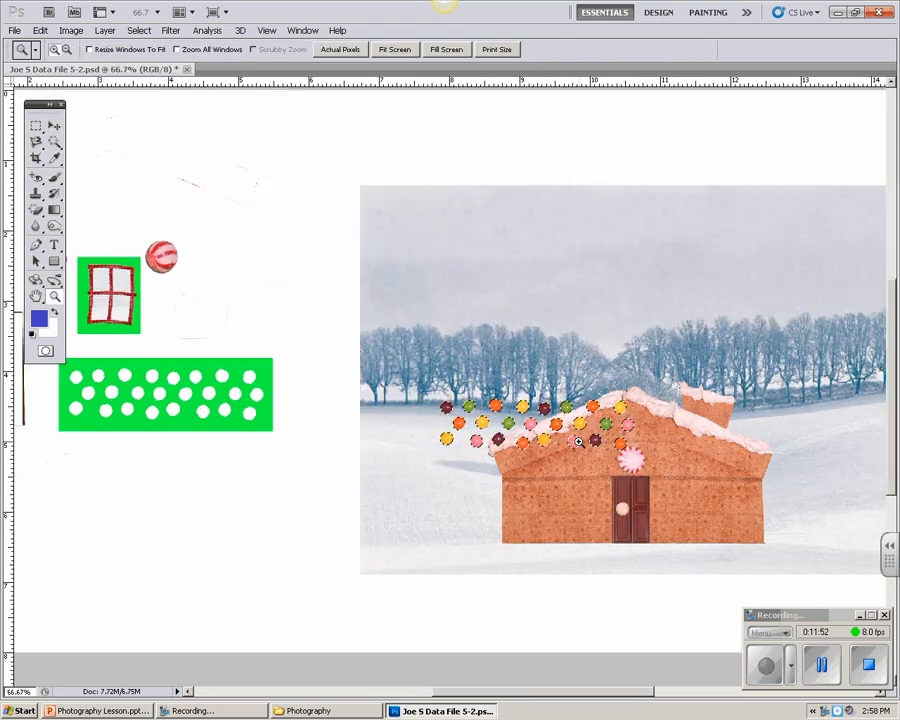
click(578, 441)
click(36, 296)
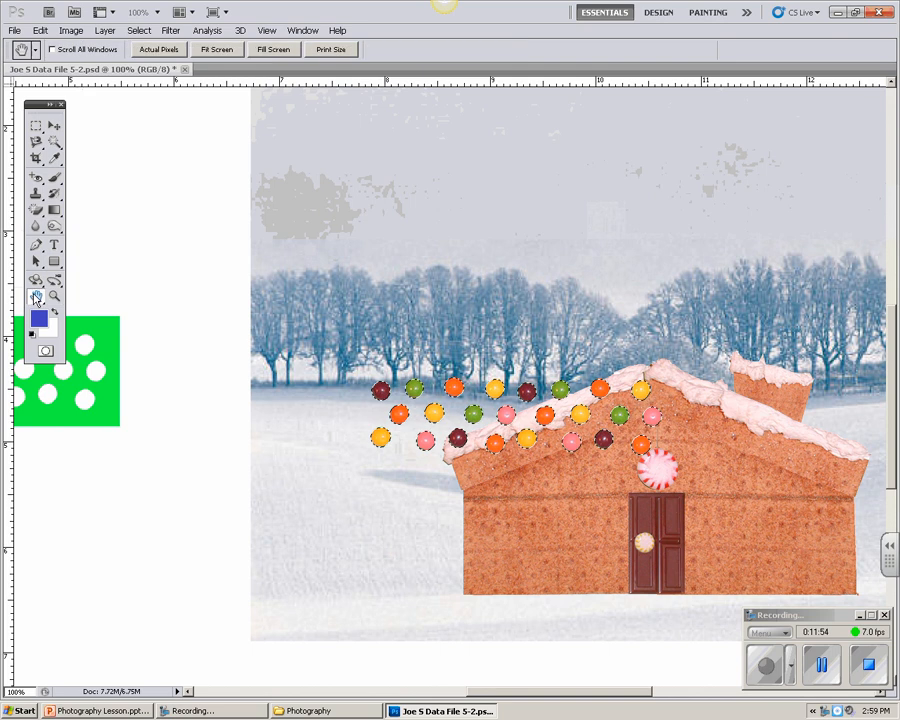
drag(513, 489, 330, 477)
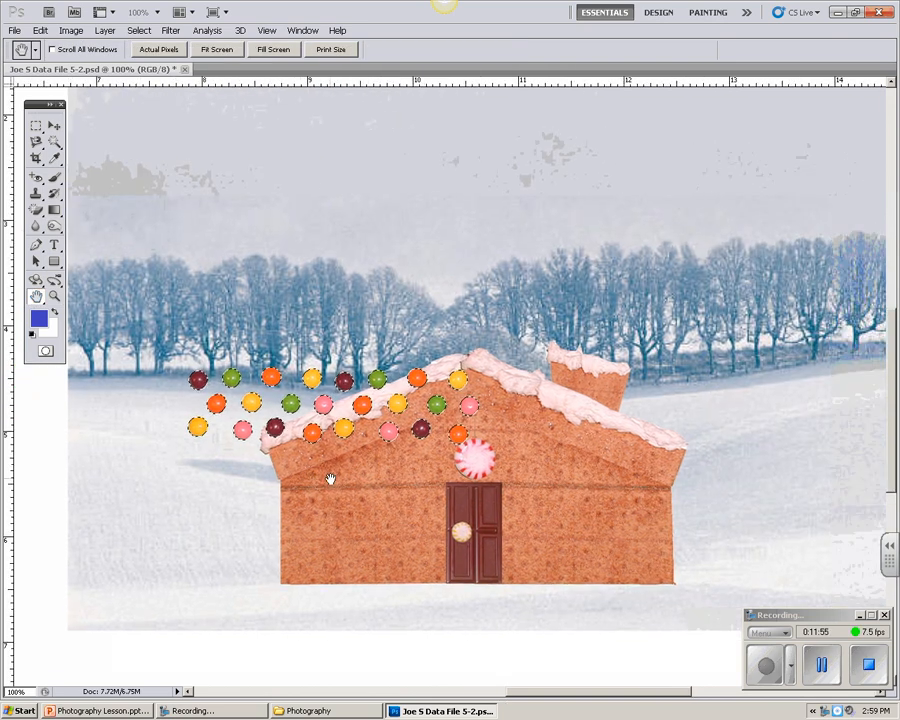
click(55, 127)
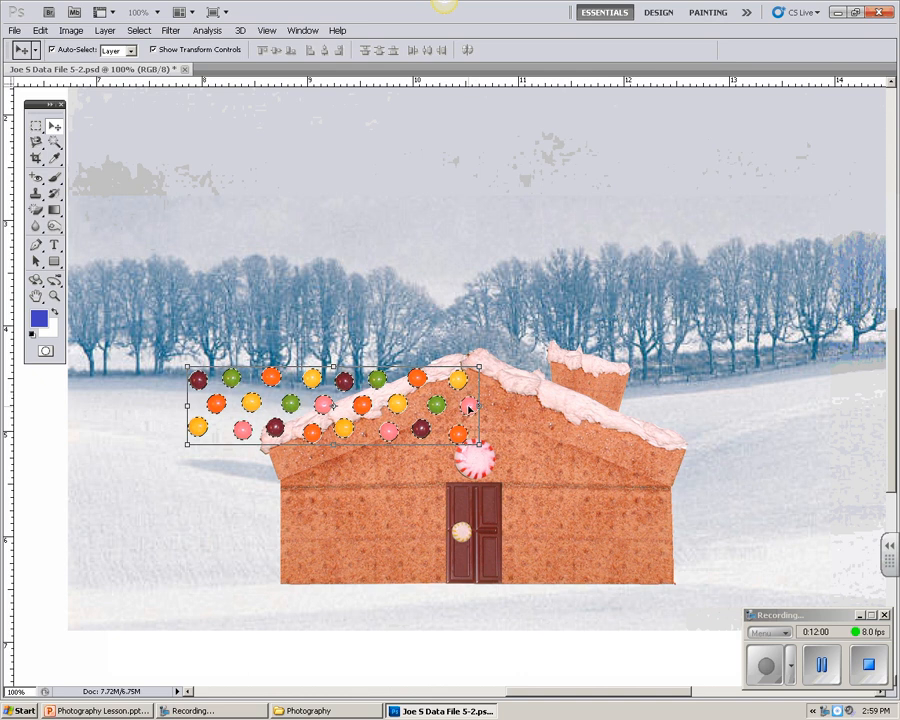
drag(469, 407, 475, 406)
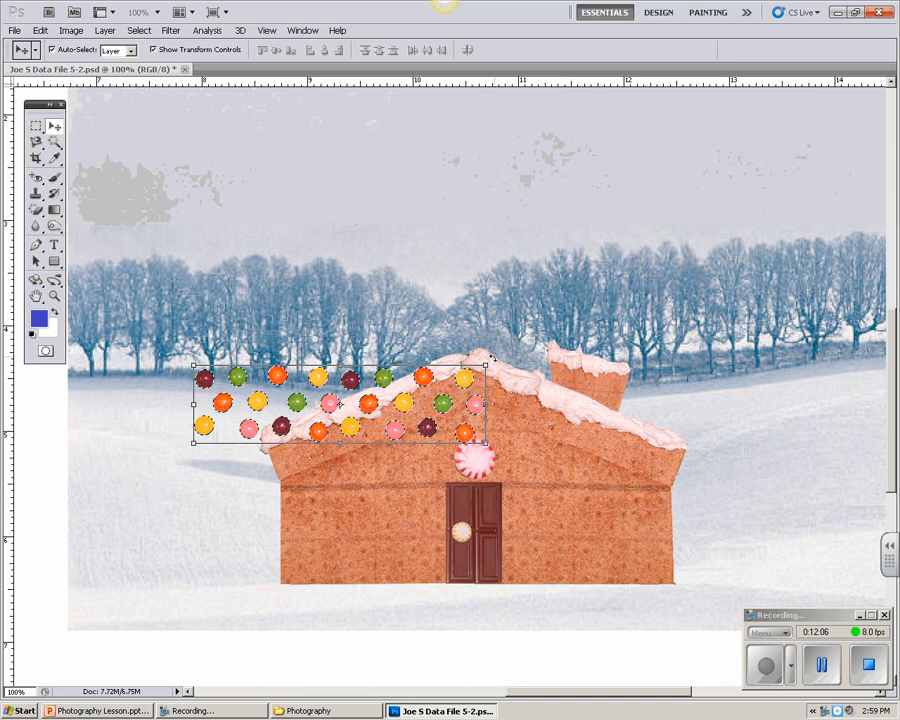
Step: Rotate the candies to about -22.24°, scale them to about 75.22% width and 60.49% height to fit the left roof slope, and apply
drag(491, 359, 455, 318)
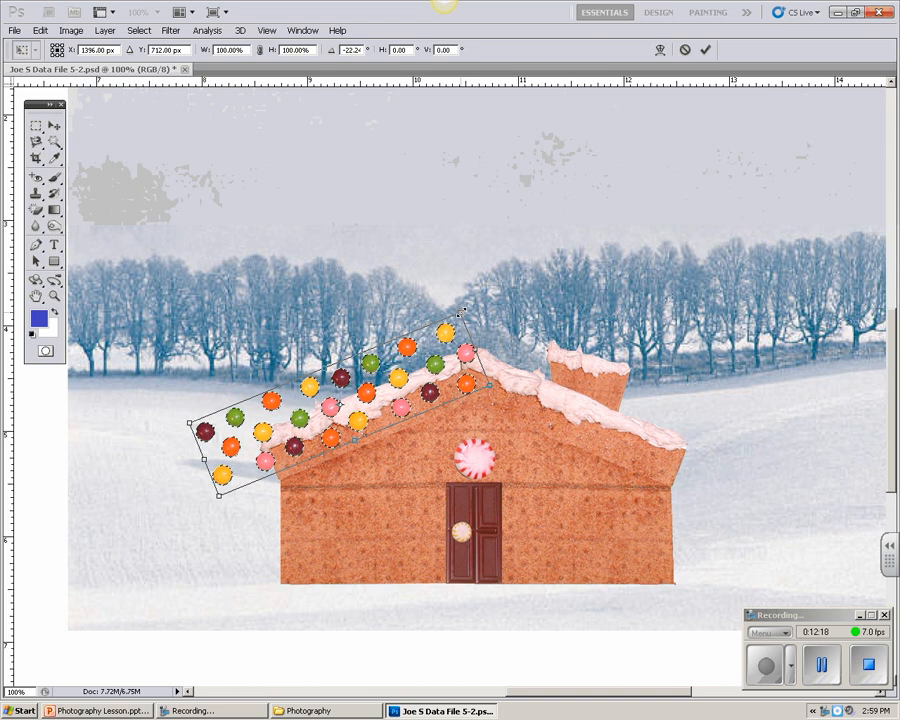
drag(463, 312, 421, 343)
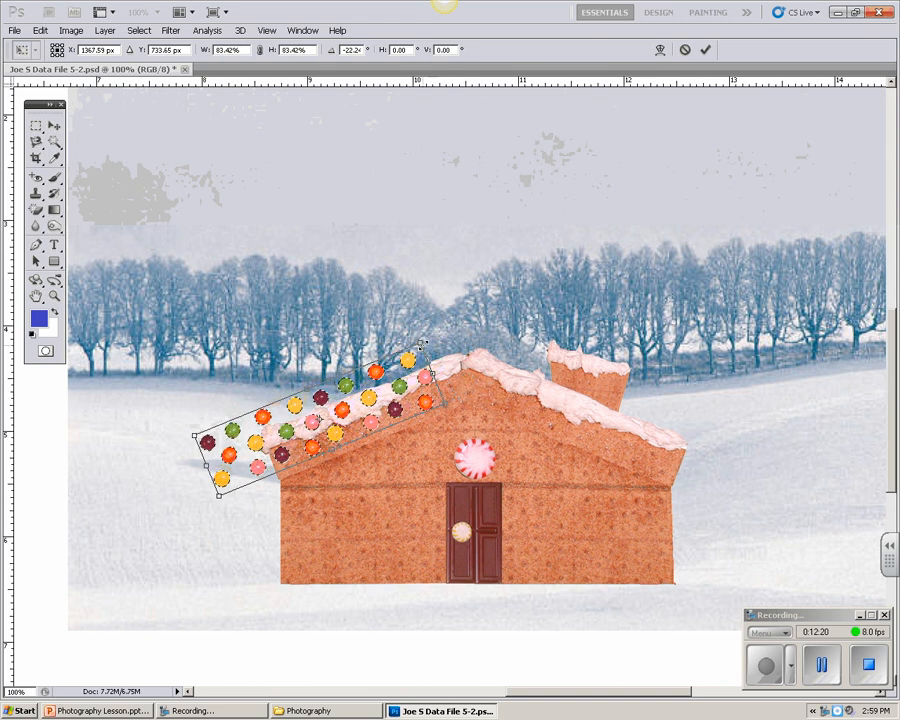
drag(368, 396, 409, 393)
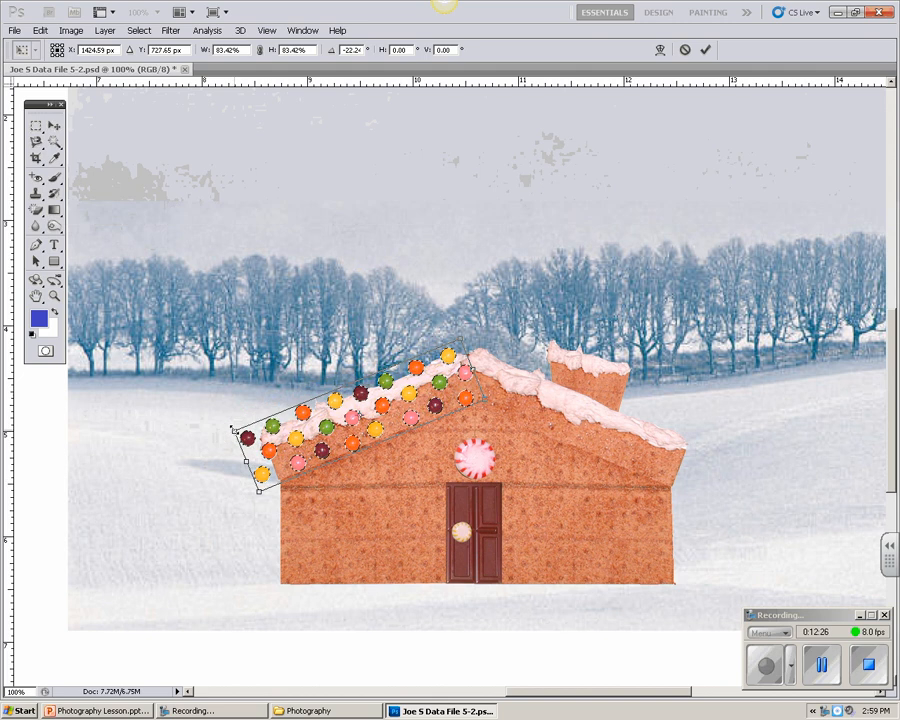
drag(234, 430, 261, 428)
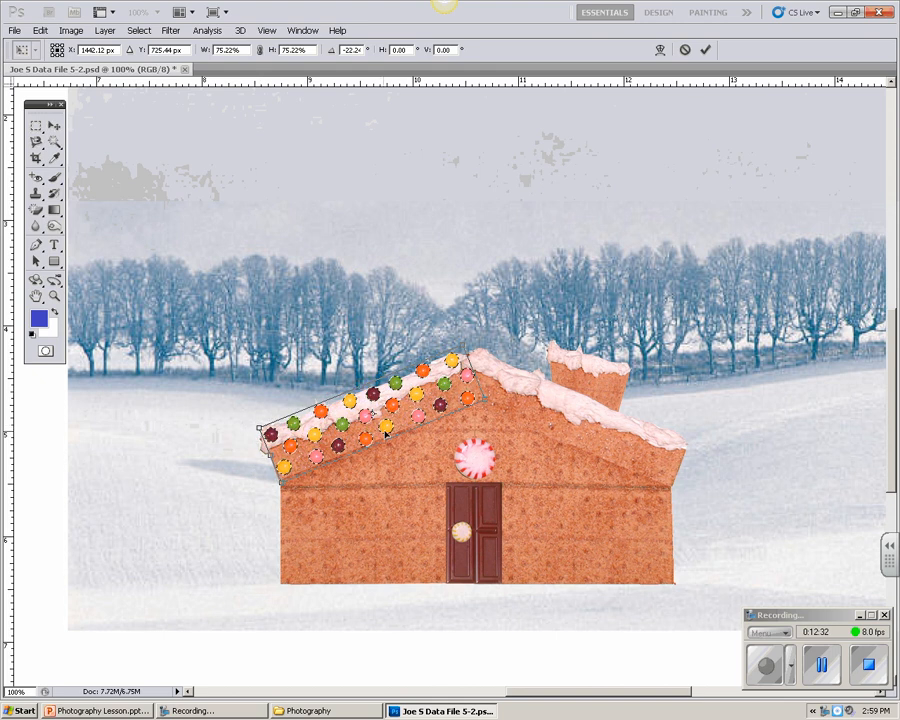
drag(384, 440, 382, 435)
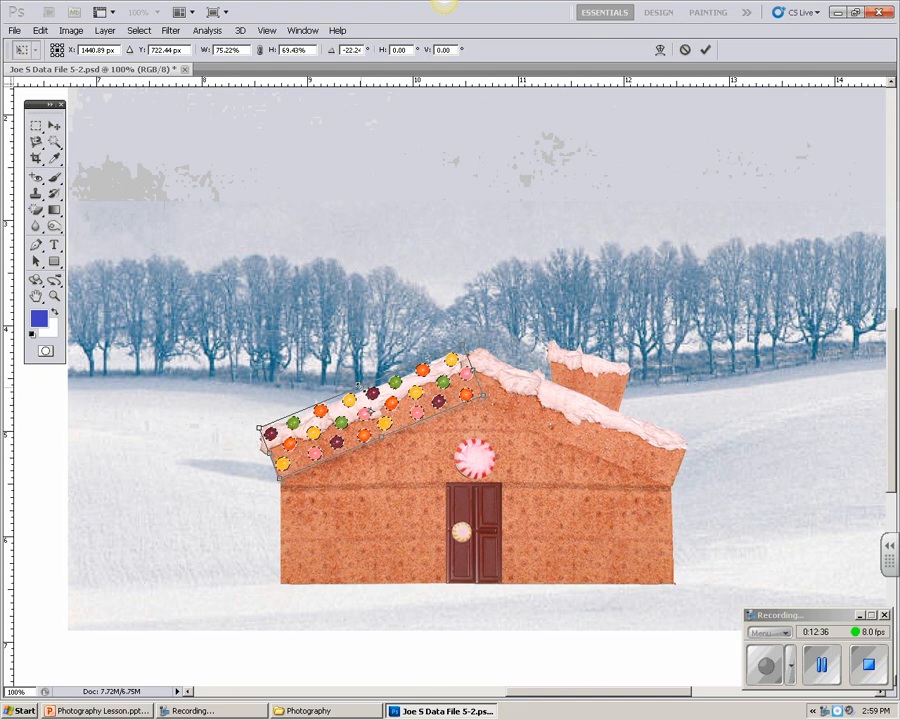
drag(359, 386, 362, 394)
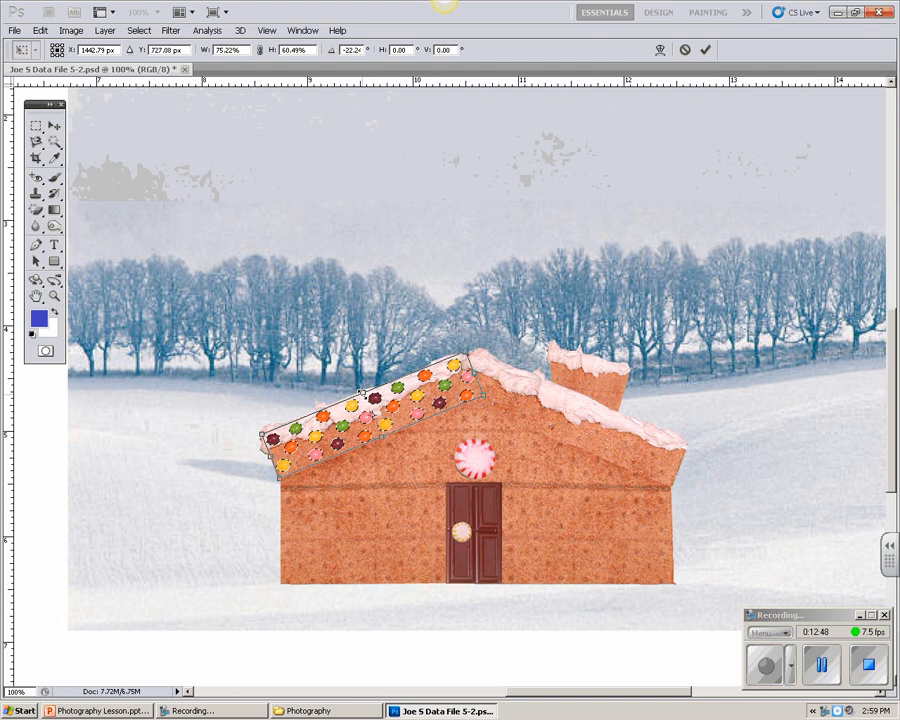
click(54, 125)
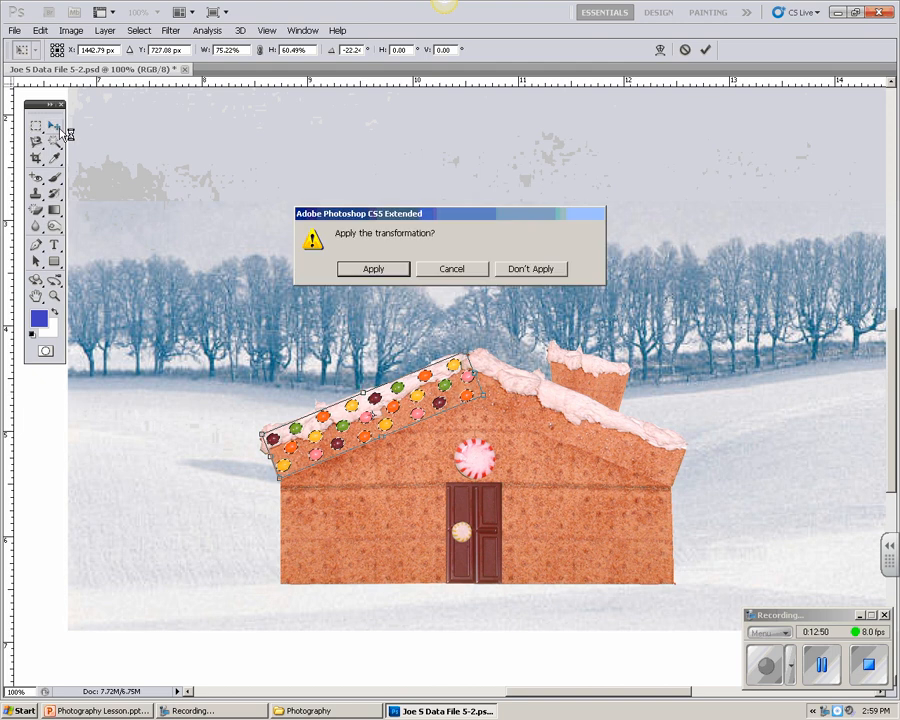
click(373, 269)
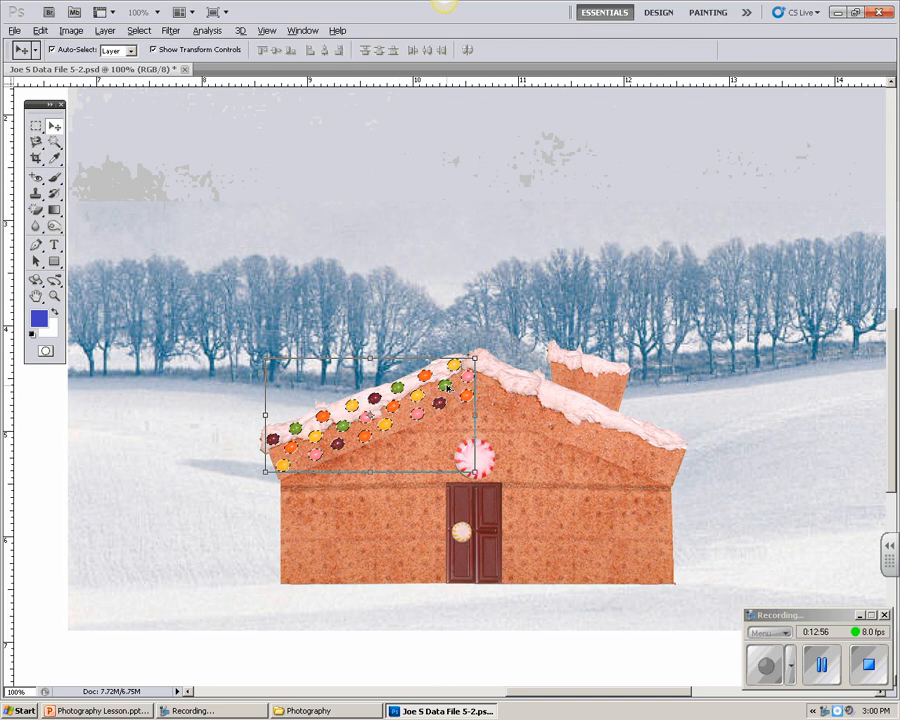
Step: Duplicate the selected candies into the area above and right of the house and flip the copy horizontally
drag(447, 387, 802, 312)
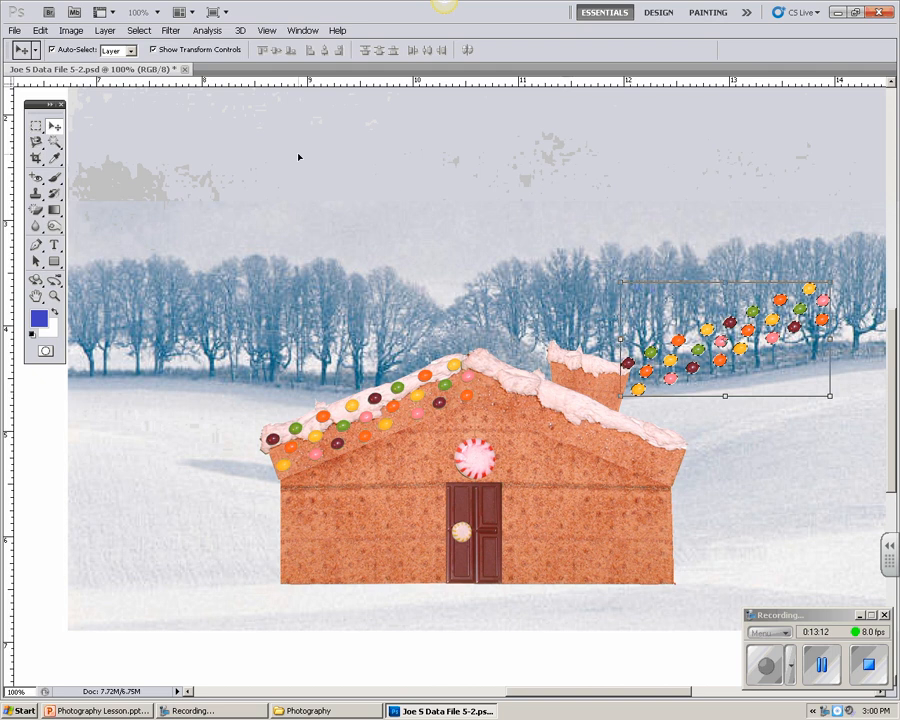
click(40, 30)
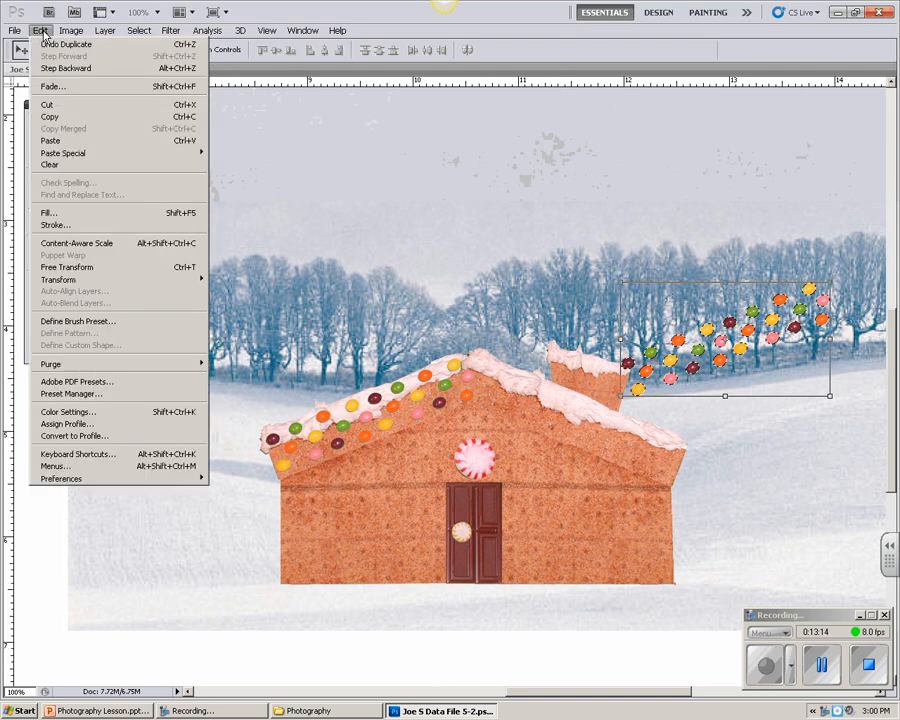
mouse_move(63, 281)
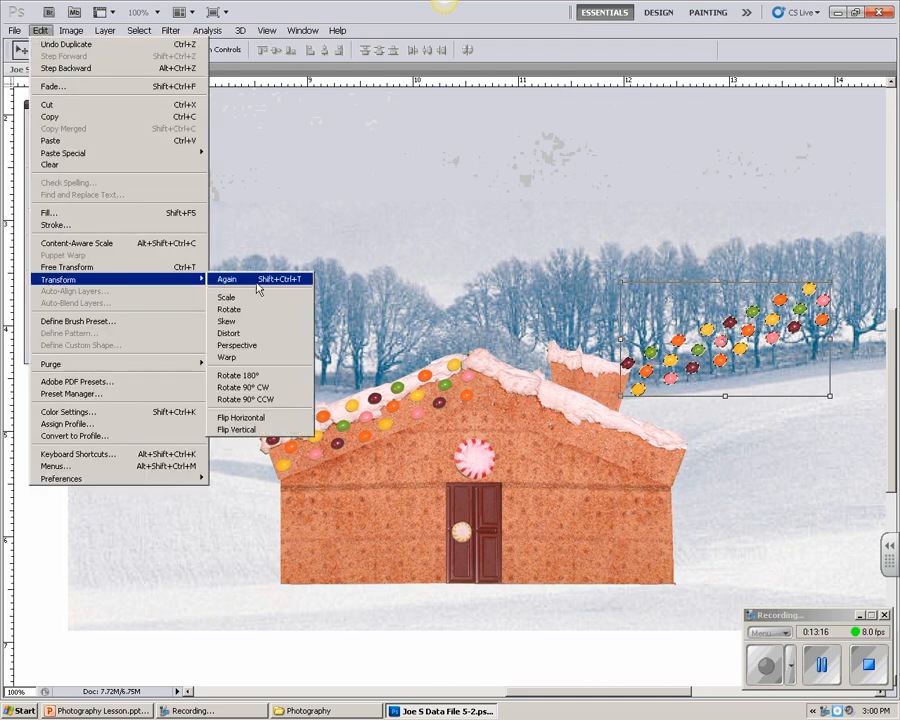
click(241, 417)
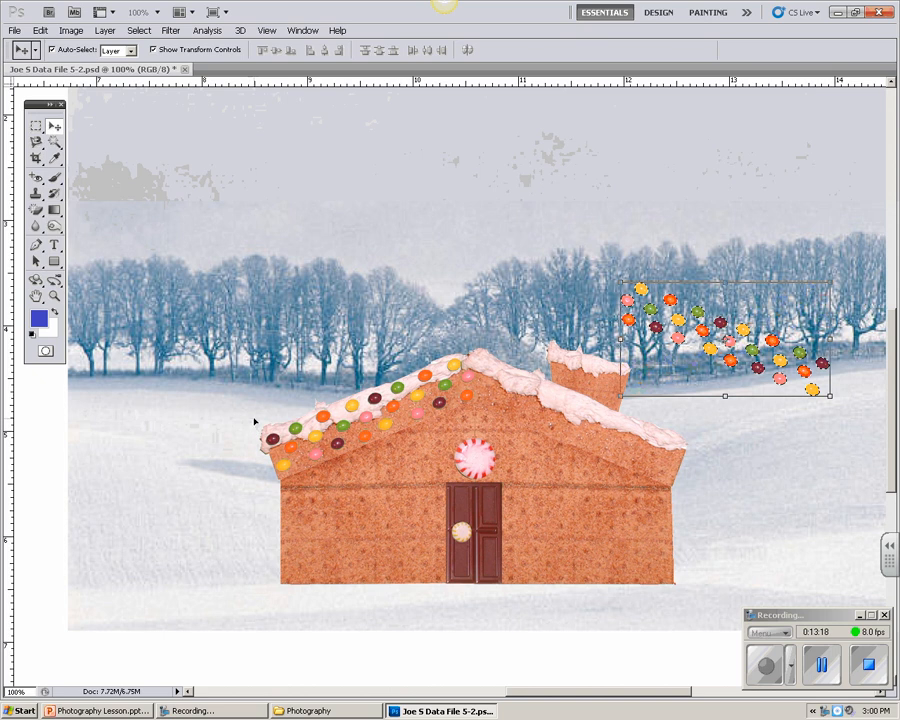
Step: Move the flipped candies onto the right roof slope and adjust them until they mirror the candies on the left slope
drag(733, 344, 571, 421)
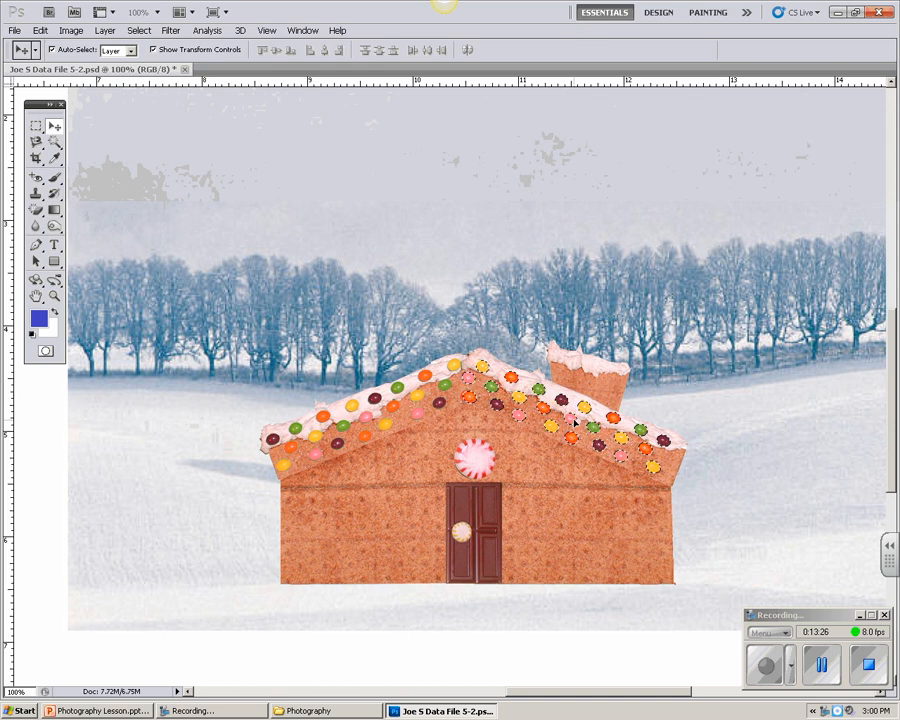
drag(576, 421, 576, 421)
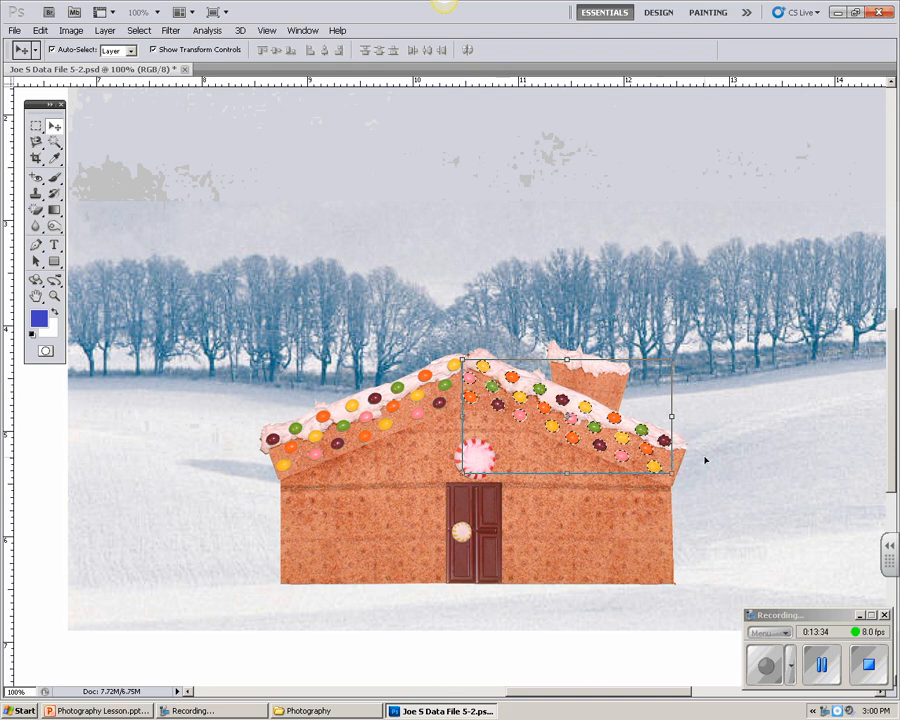
mouse_move(602, 436)
mouse_down()
mouse_move(598, 428)
mouse_move(607, 440)
mouse_up()
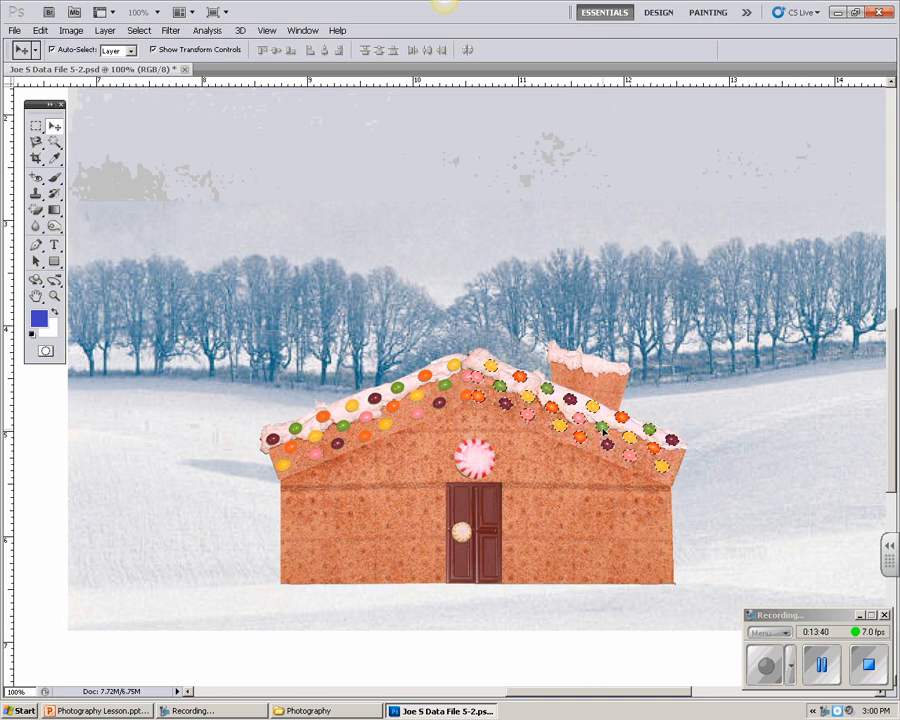
drag(592, 428, 594, 431)
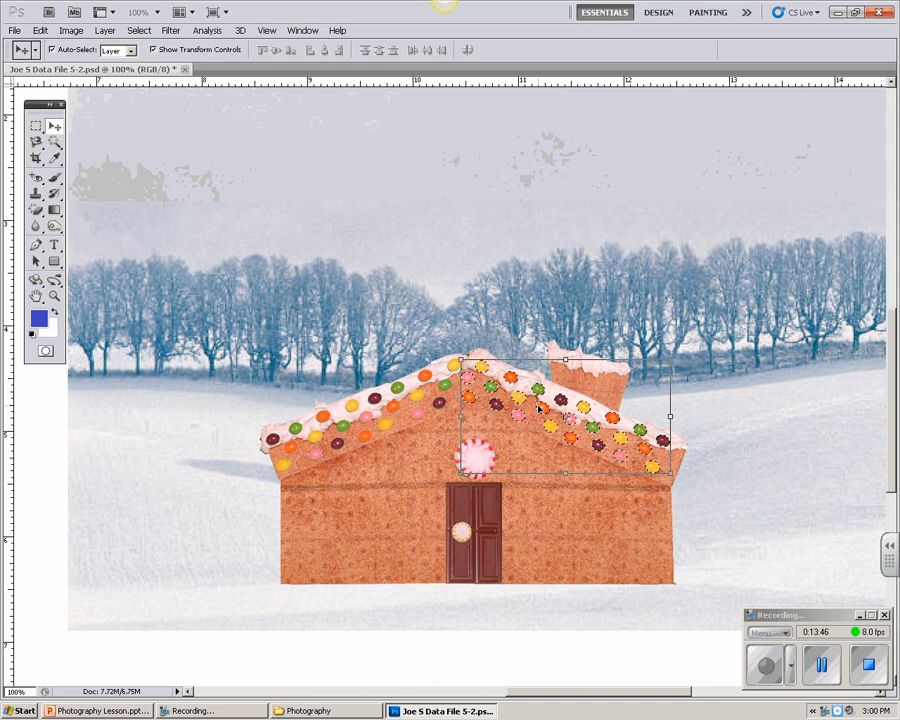
drag(521, 398, 529, 399)
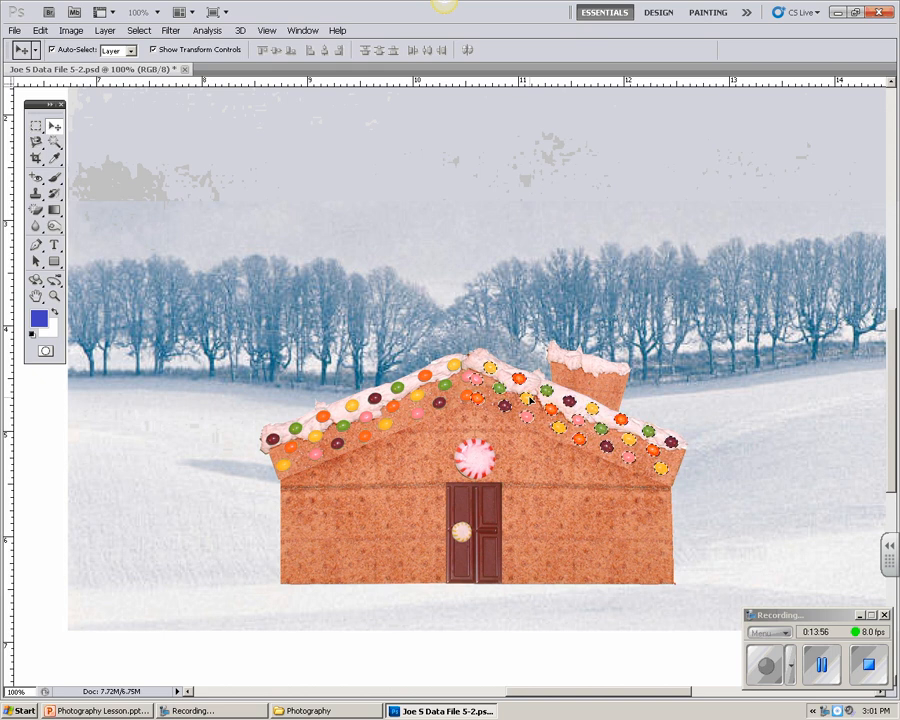
drag(530, 399, 530, 398)
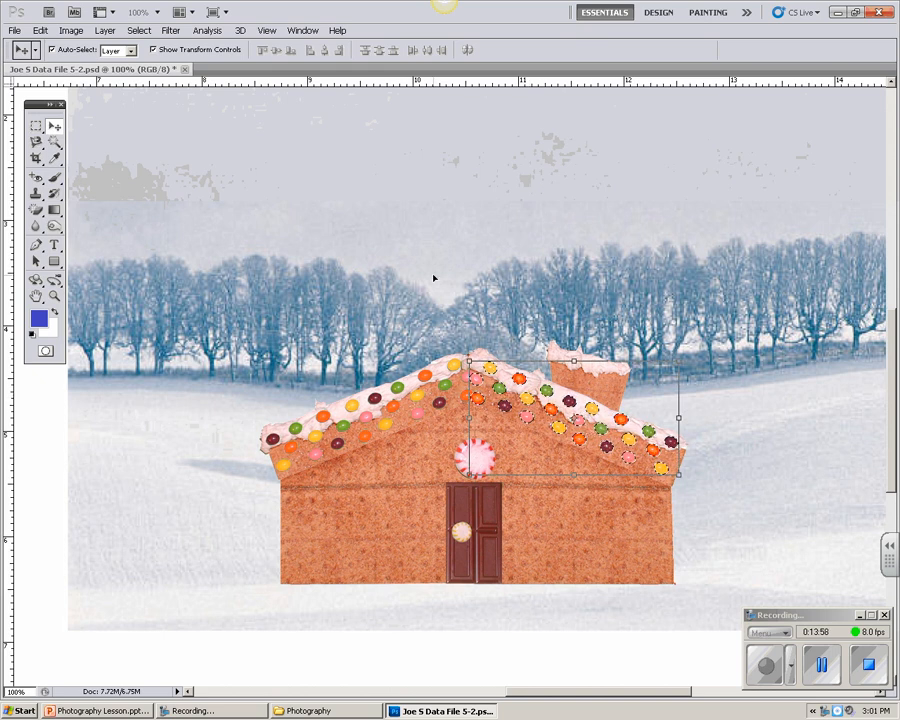
Step: Deselect the candies on the right roof slope and save the document
key(ctrl+d)
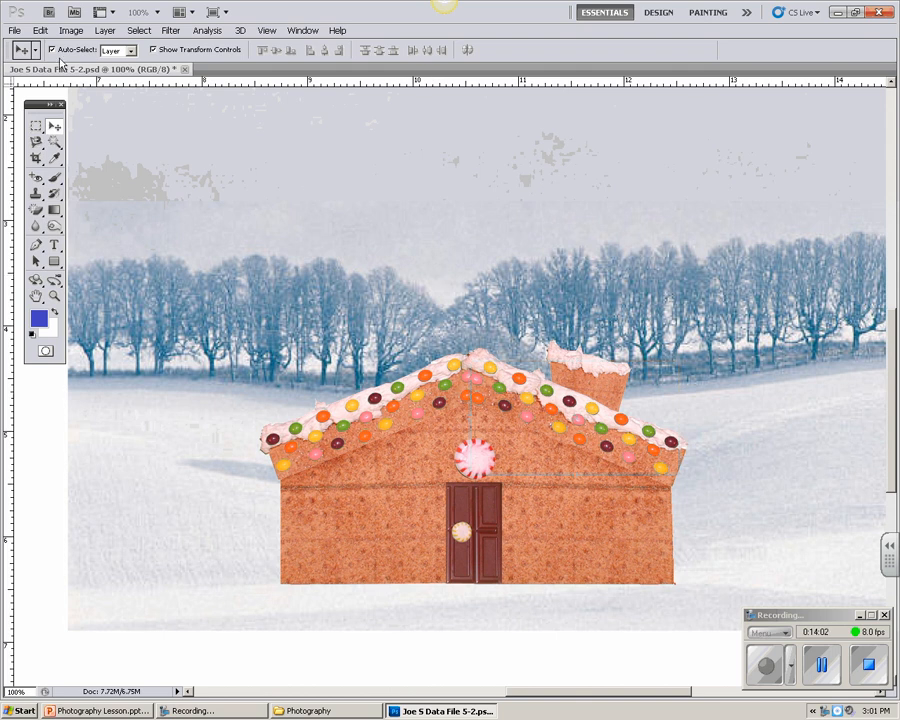
click(15, 30)
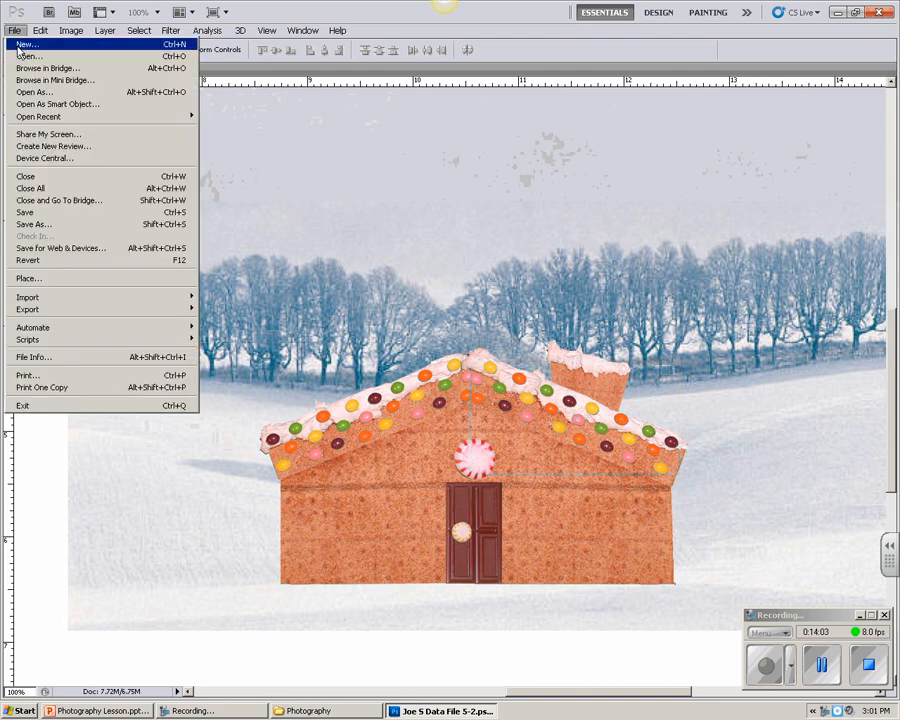
click(24, 212)
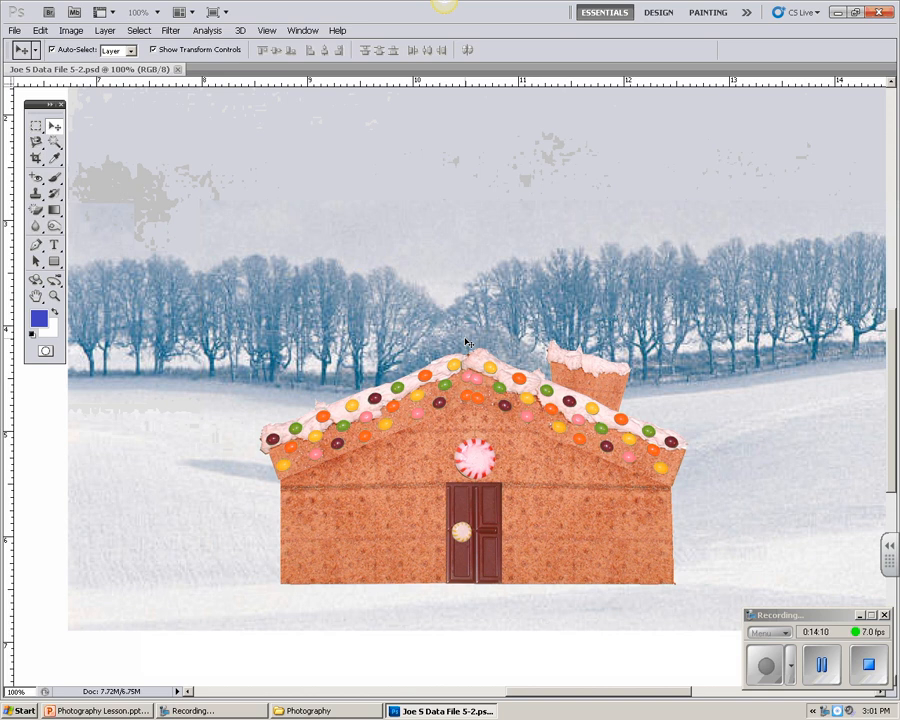
Step: Select only the red-framed window by marqueeing its green rectangle and subtracting the green background with the Magic Wand at tolerance 50
double_click(36, 297)
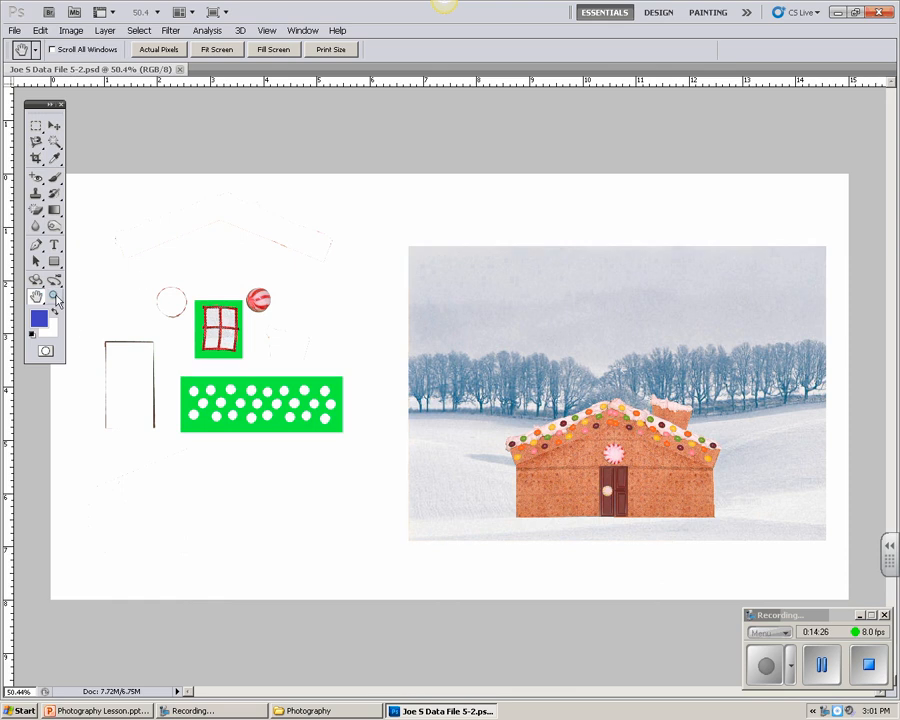
click(55, 297)
click(221, 334)
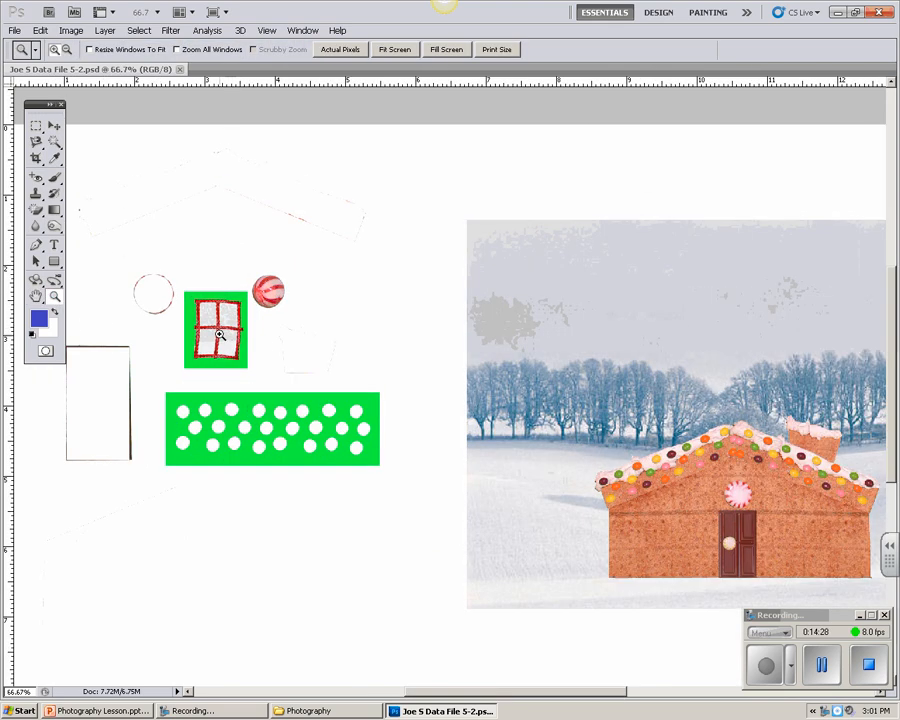
click(220, 334)
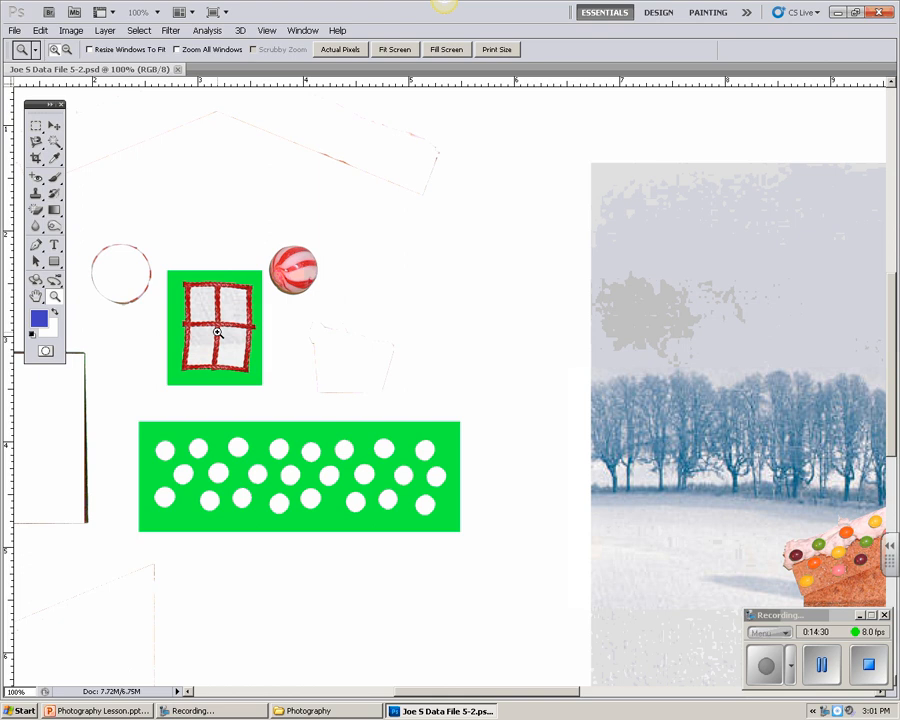
click(217, 333)
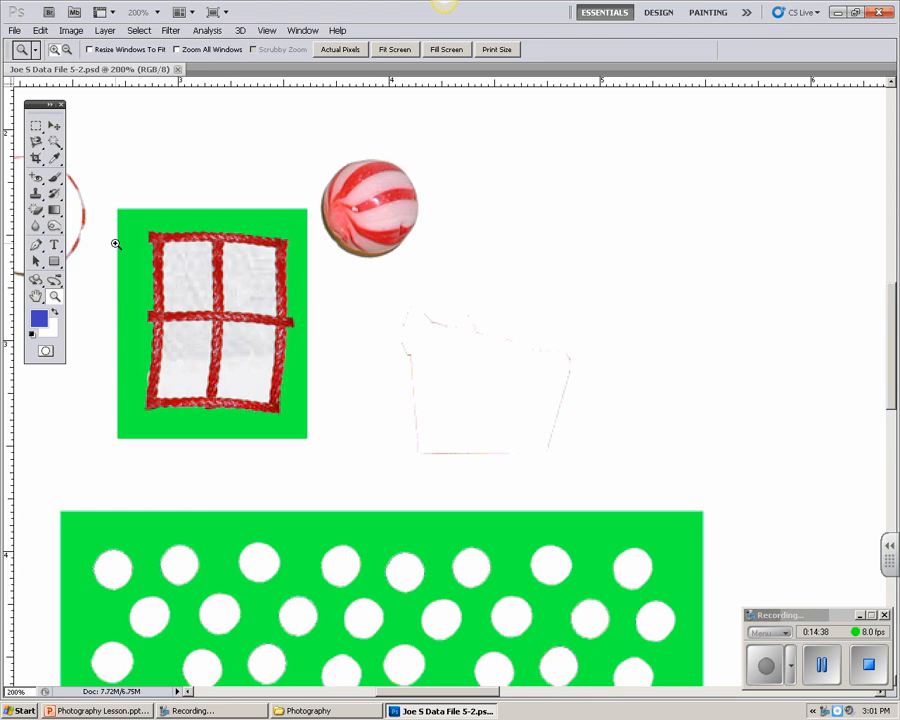
click(36, 126)
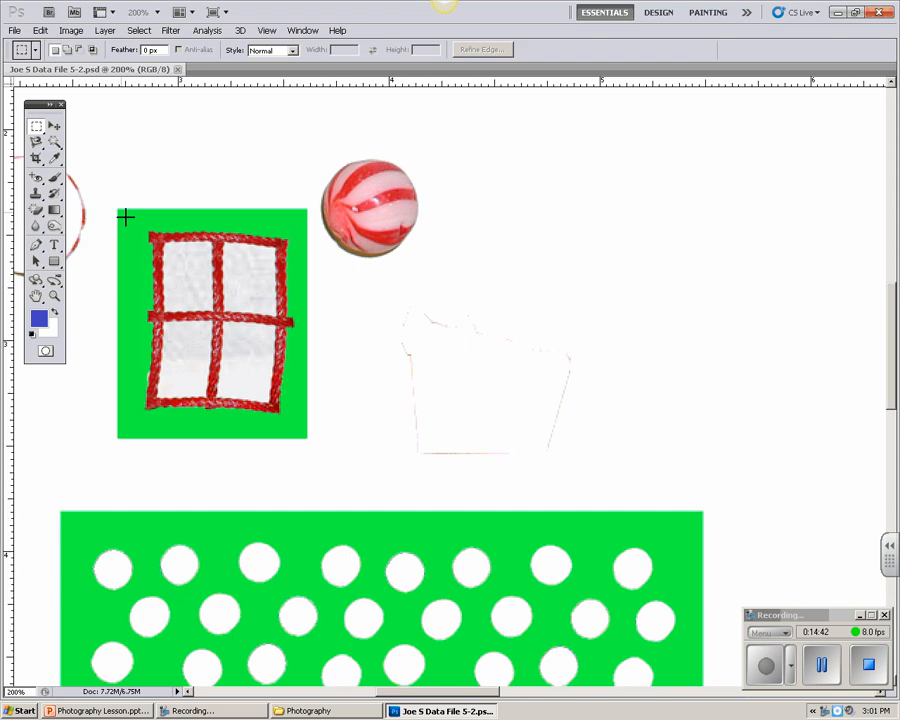
drag(125, 217, 304, 436)
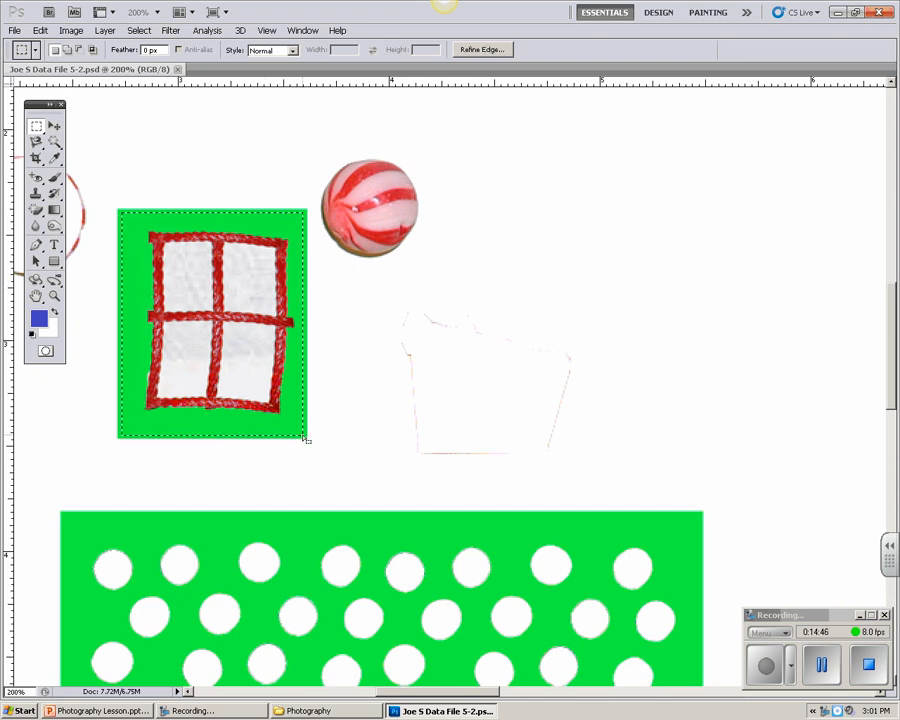
click(53, 142)
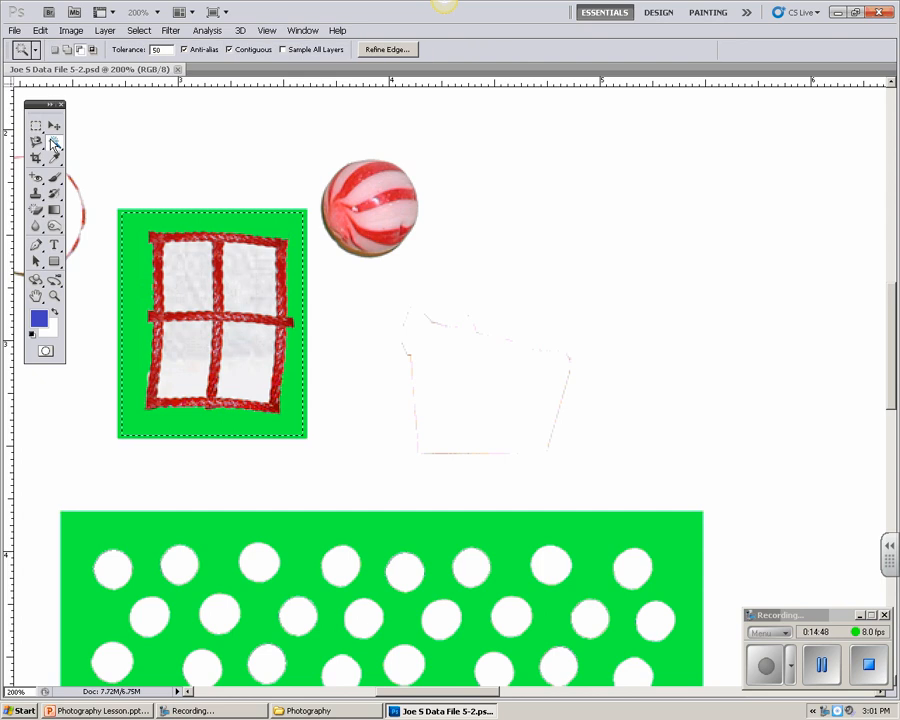
click(80, 51)
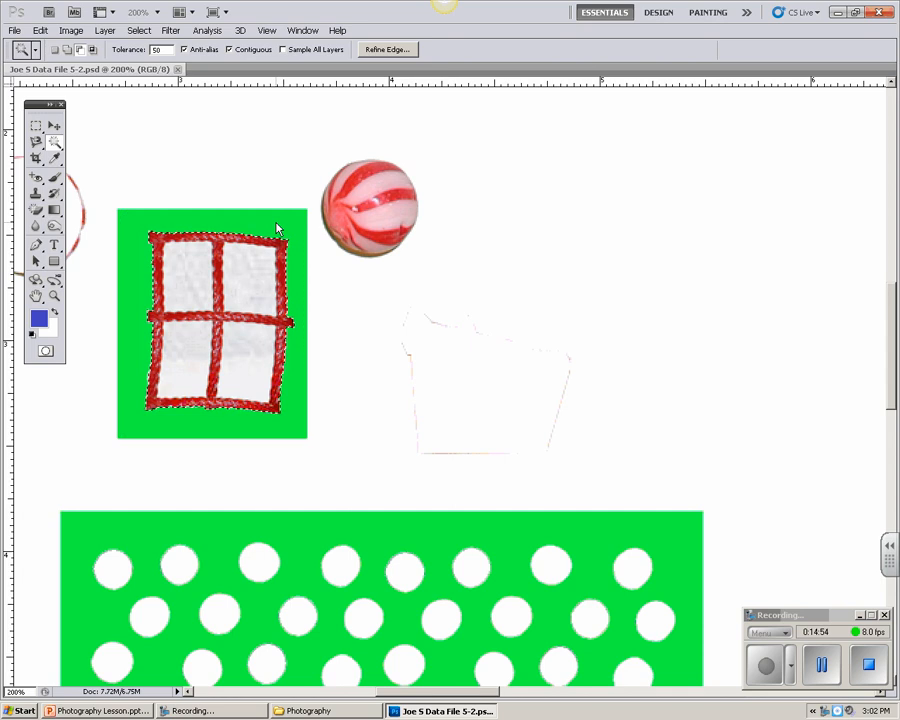
click(175, 217)
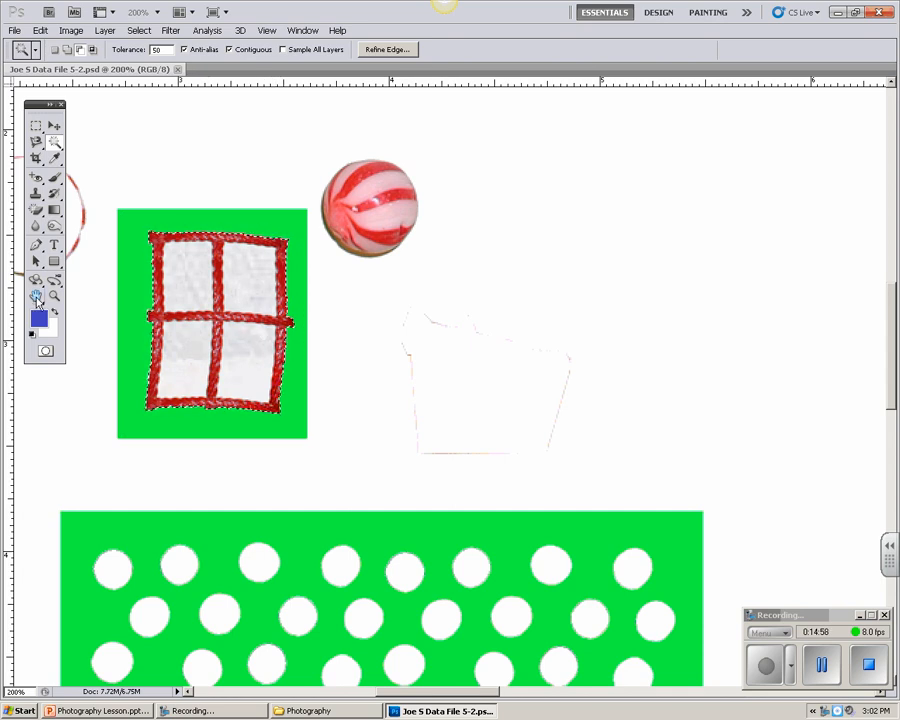
Step: Move the selected window out of its green rectangle onto the house wall, left of the door
double_click(36, 296)
click(55, 128)
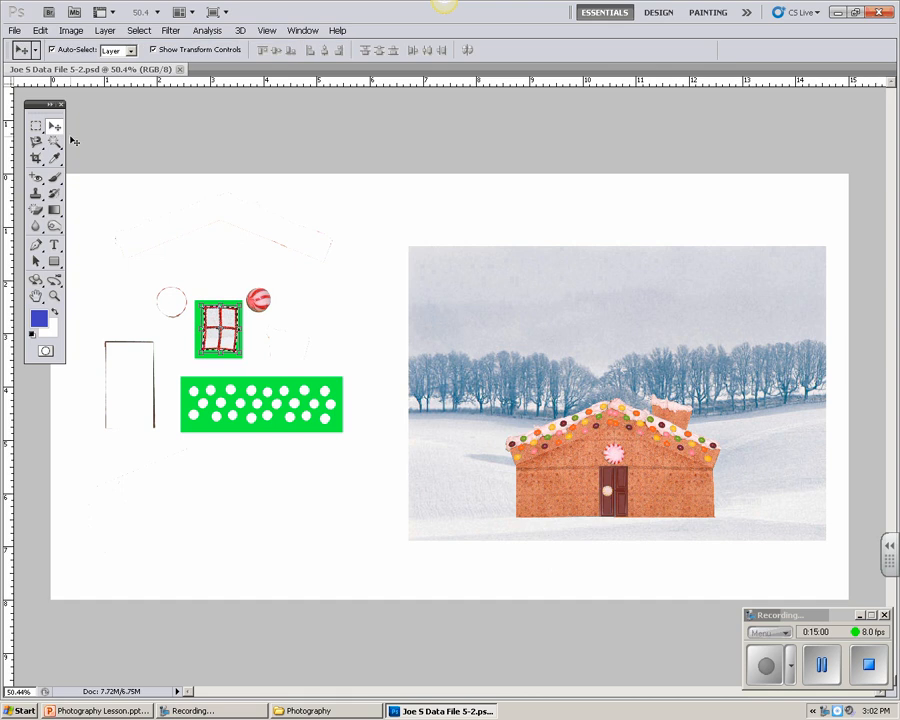
drag(227, 320, 578, 473)
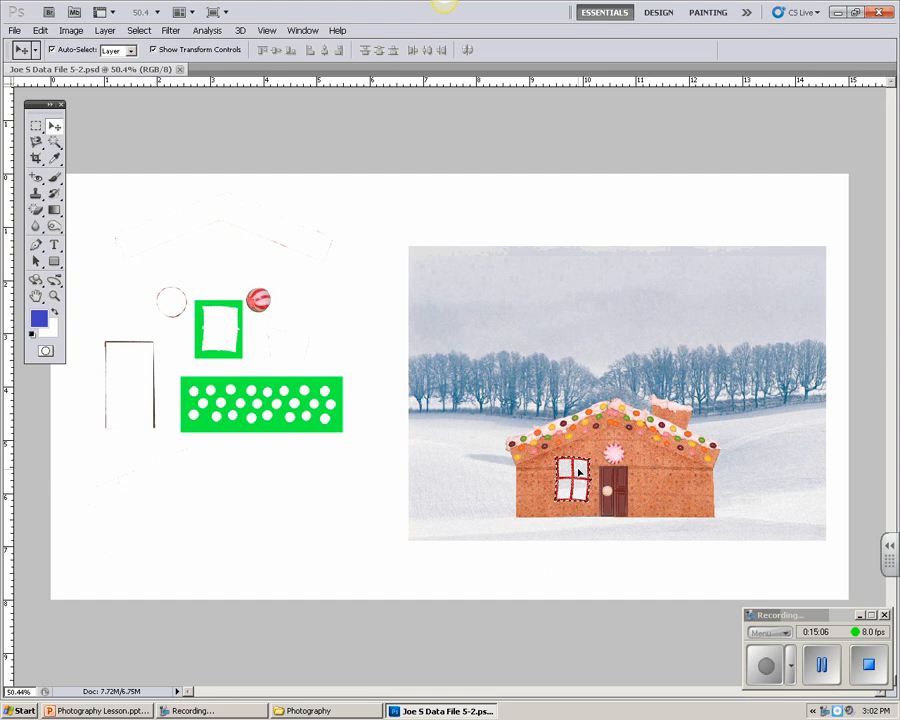
Step: Scale the selected window left of the door down proportionally to about 86% and apply the transformation
click(55, 296)
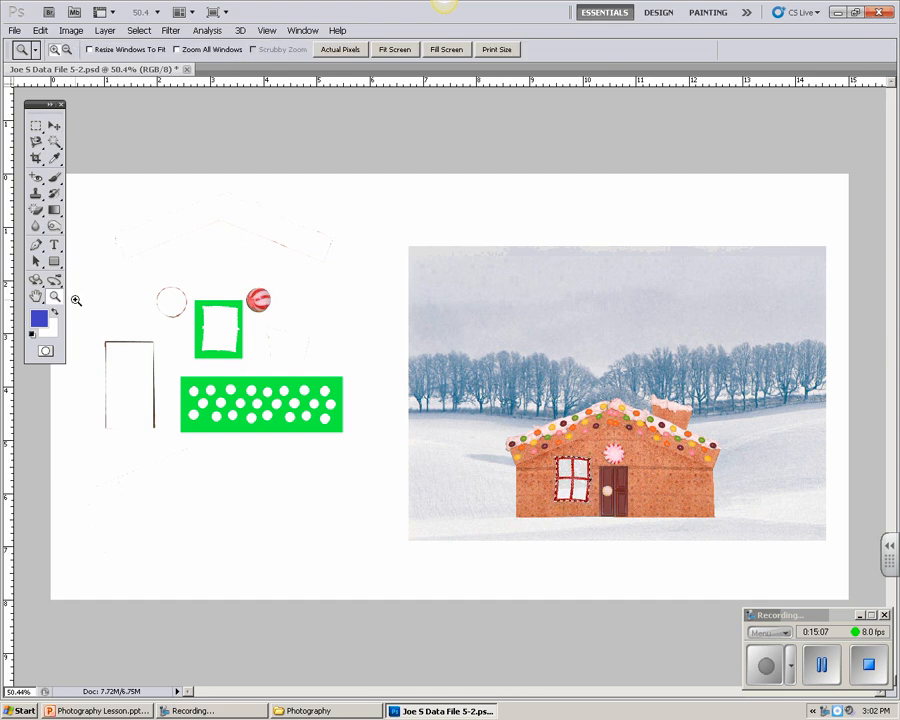
click(611, 490)
click(611, 490)
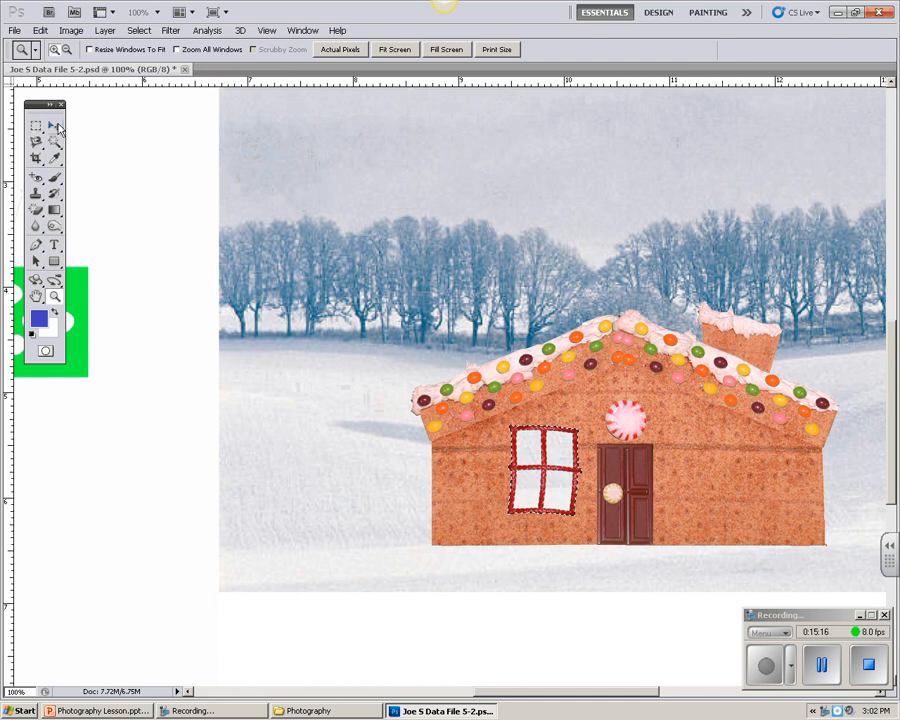
key(v)
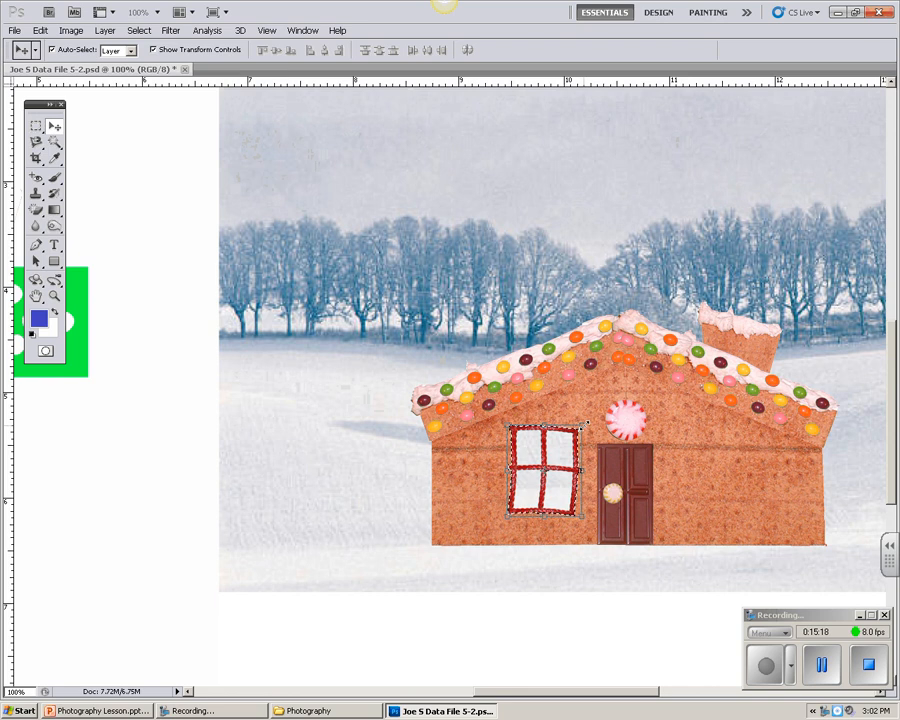
mouse_move(586, 424)
mouse_down()
mouse_move(568, 444)
mouse_move(574, 440)
mouse_up()
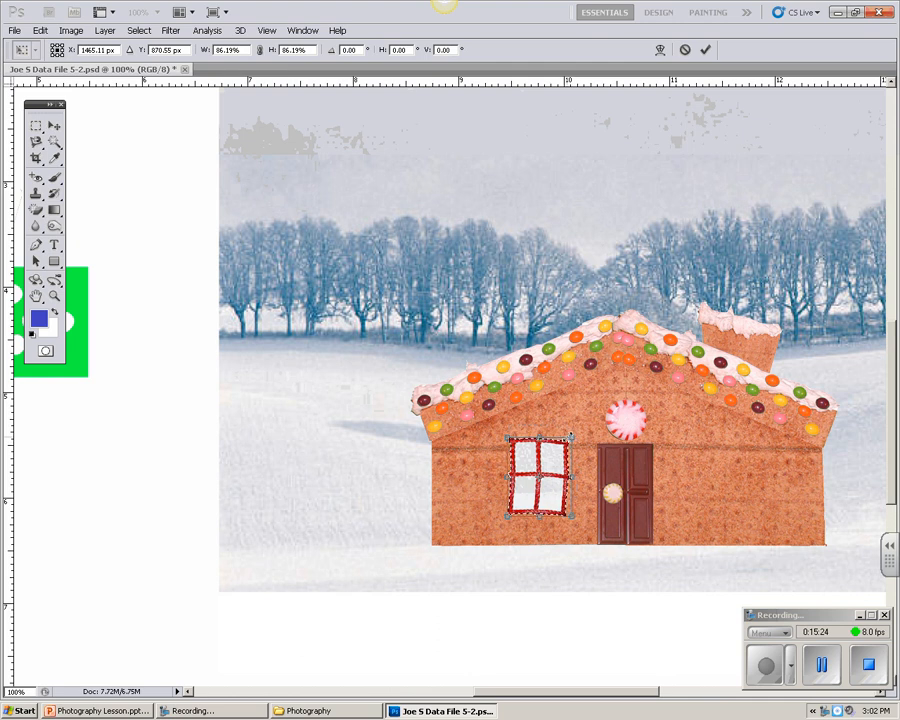
click(54, 125)
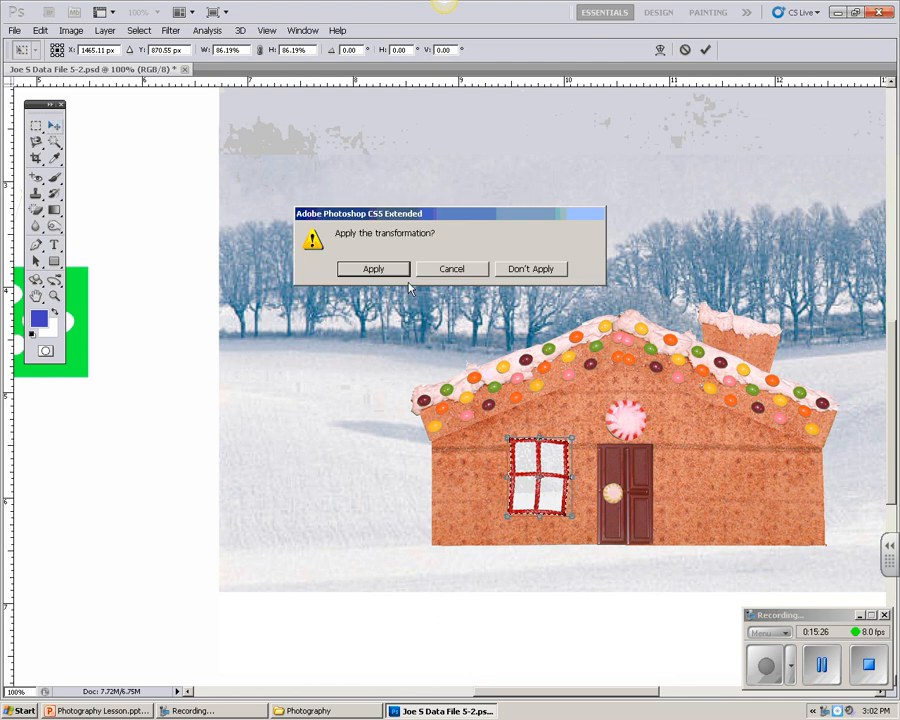
click(394, 268)
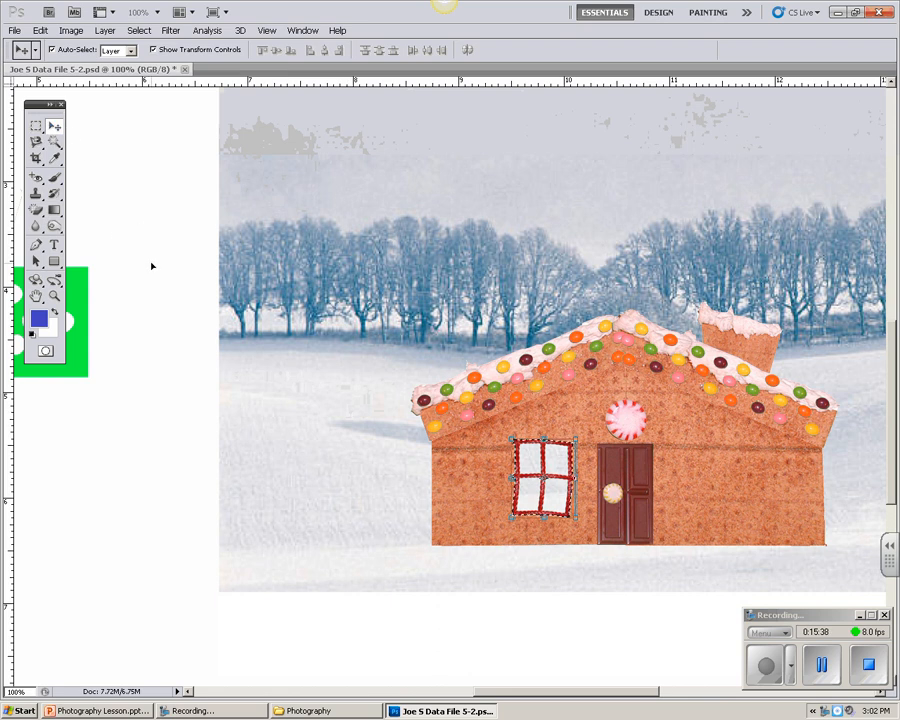
Step: Duplicate the window onto the wall right of the door, flip the copy horizontally, and deselect it
drag(540, 482, 698, 465)
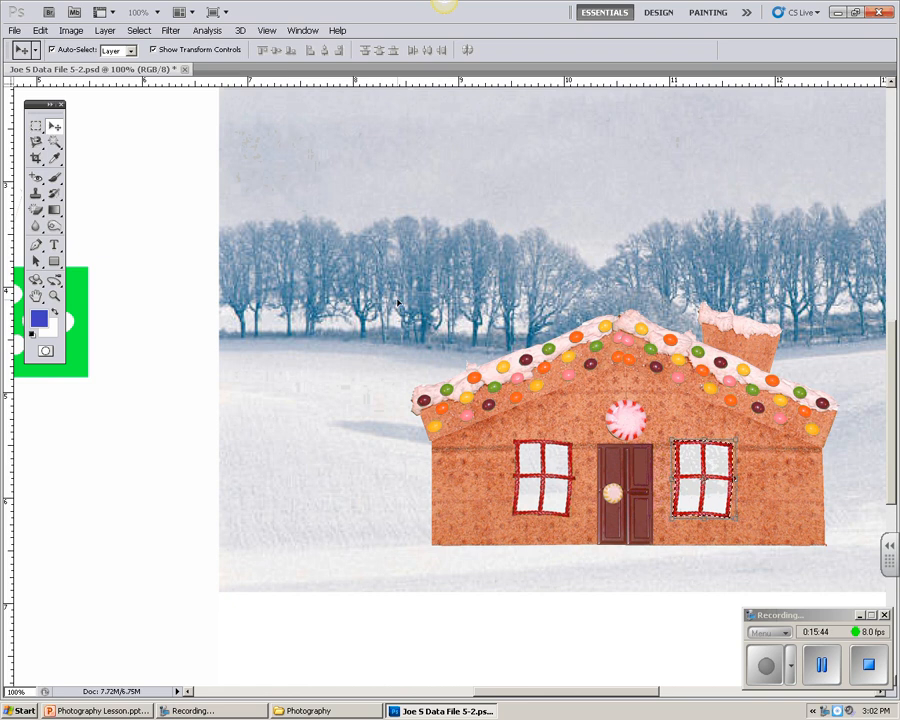
click(40, 30)
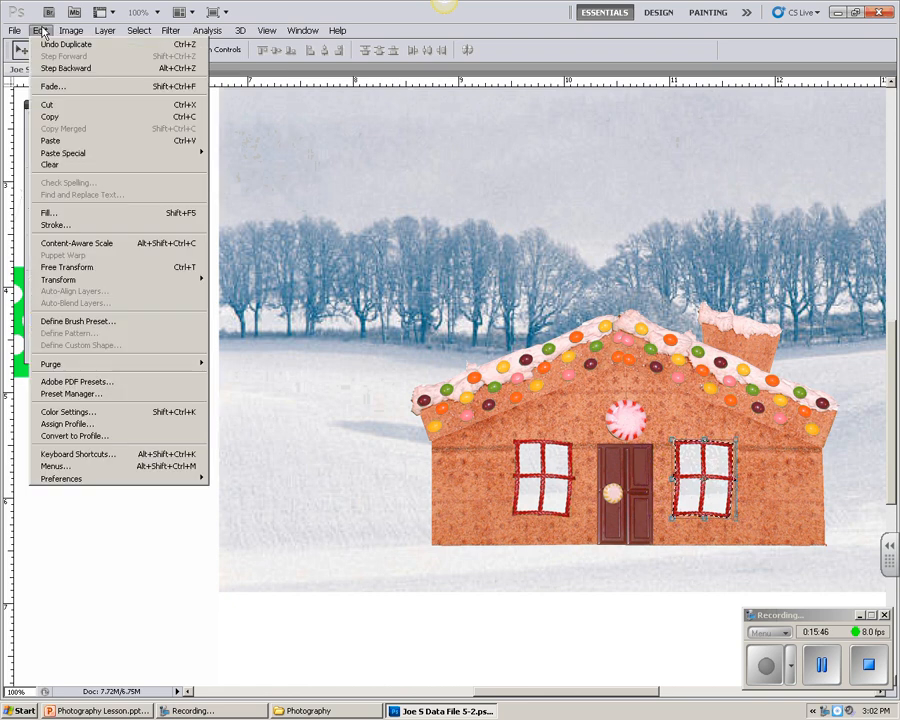
mouse_move(73, 280)
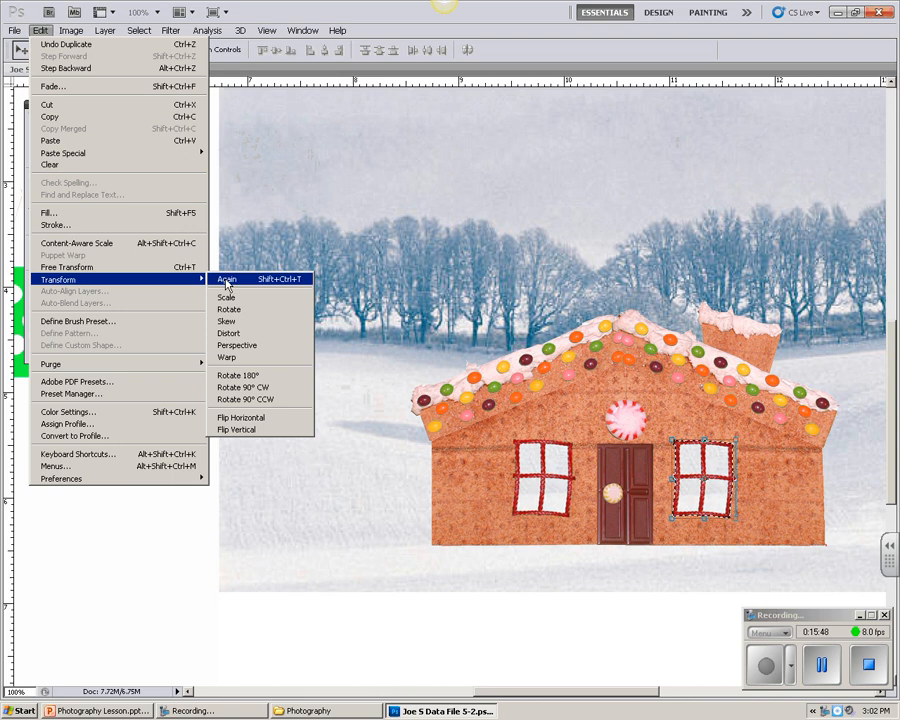
click(288, 417)
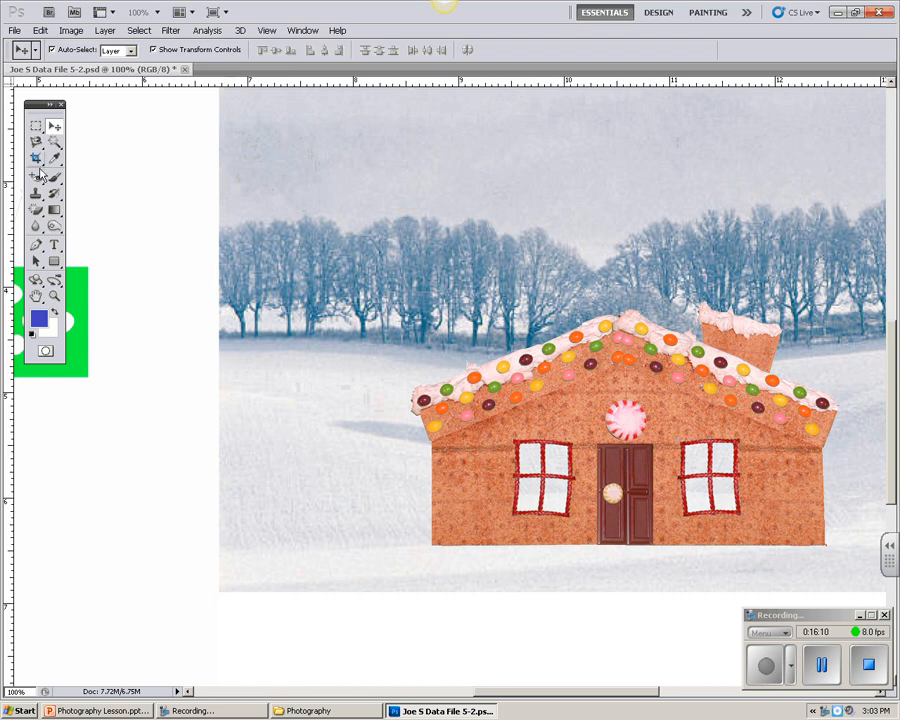
Step: Select the round red-and-white striped candy beside the green window rectangle with the Elliptical Marquee tool
double_click(36, 297)
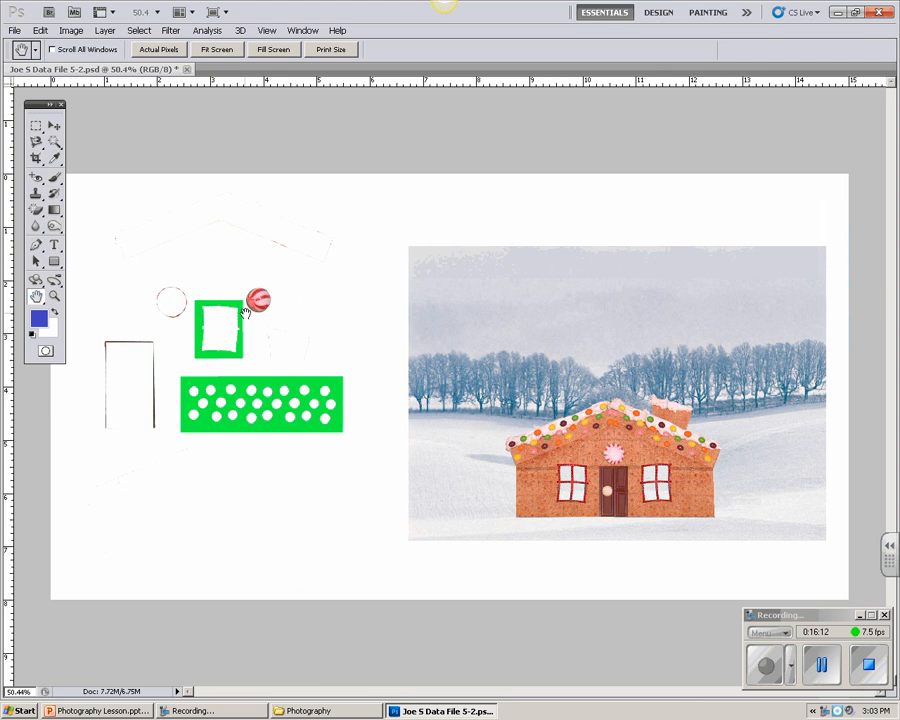
click(54, 296)
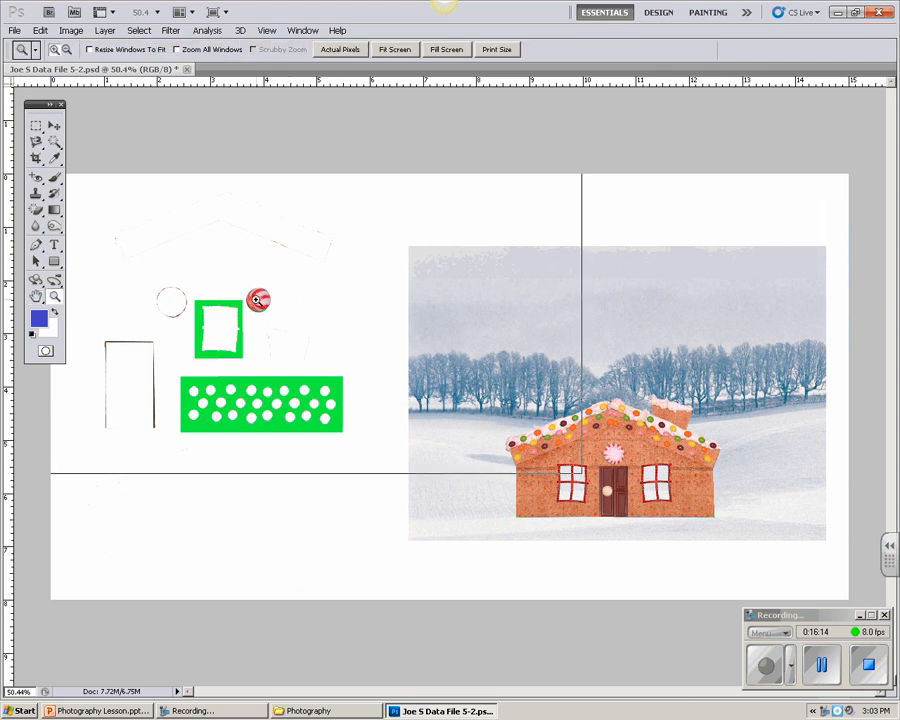
click(260, 300)
click(260, 301)
click(261, 303)
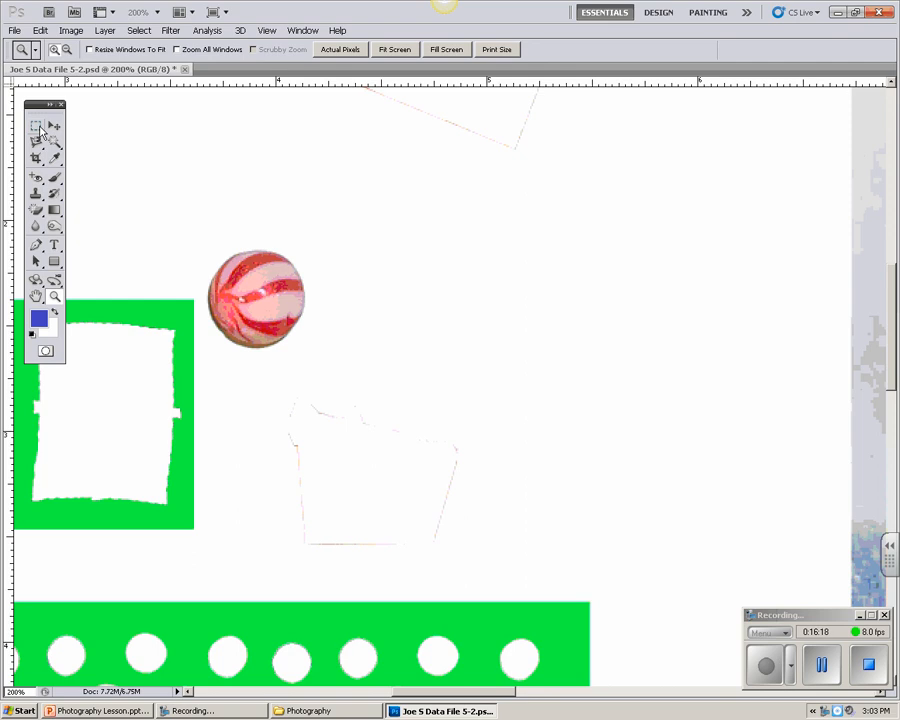
drag(37, 128, 62, 137)
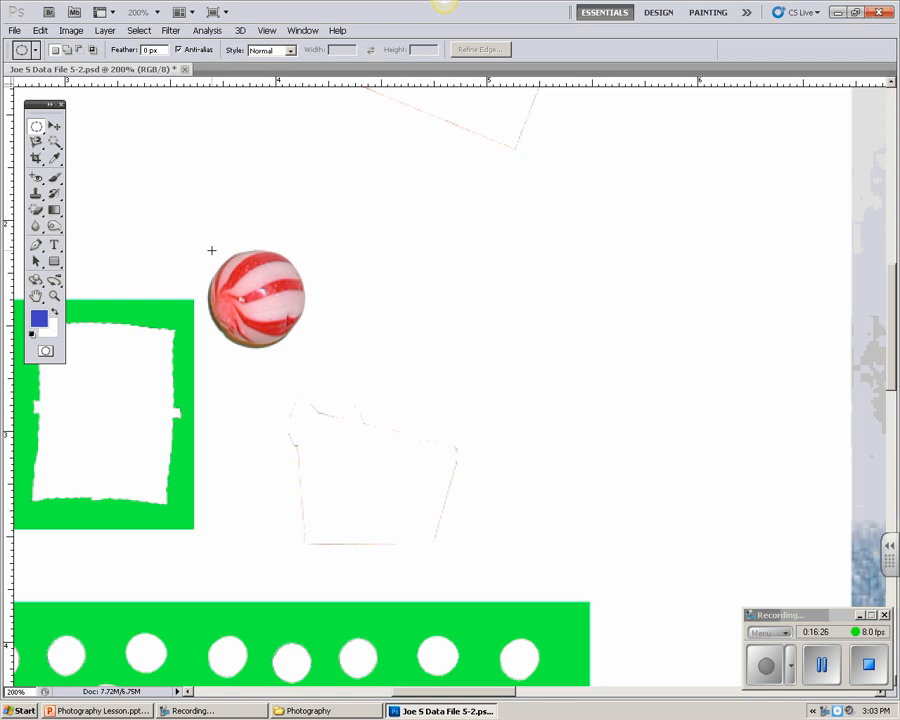
drag(292, 349, 306, 356)
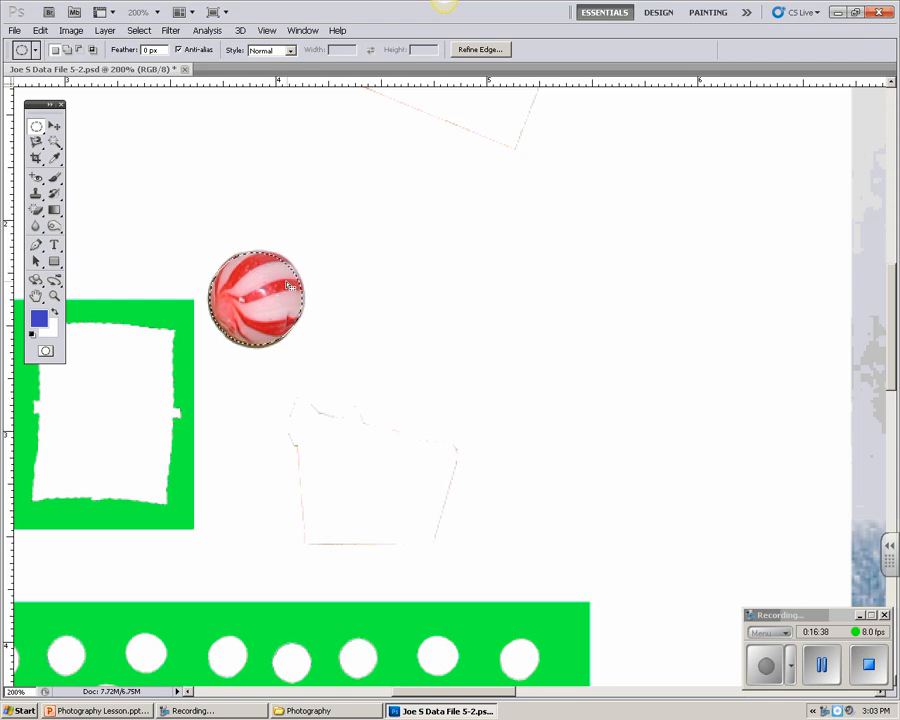
Step: Move the selected striped candy to the lower-left corner of the house in Free Transform and apply it
double_click(36, 298)
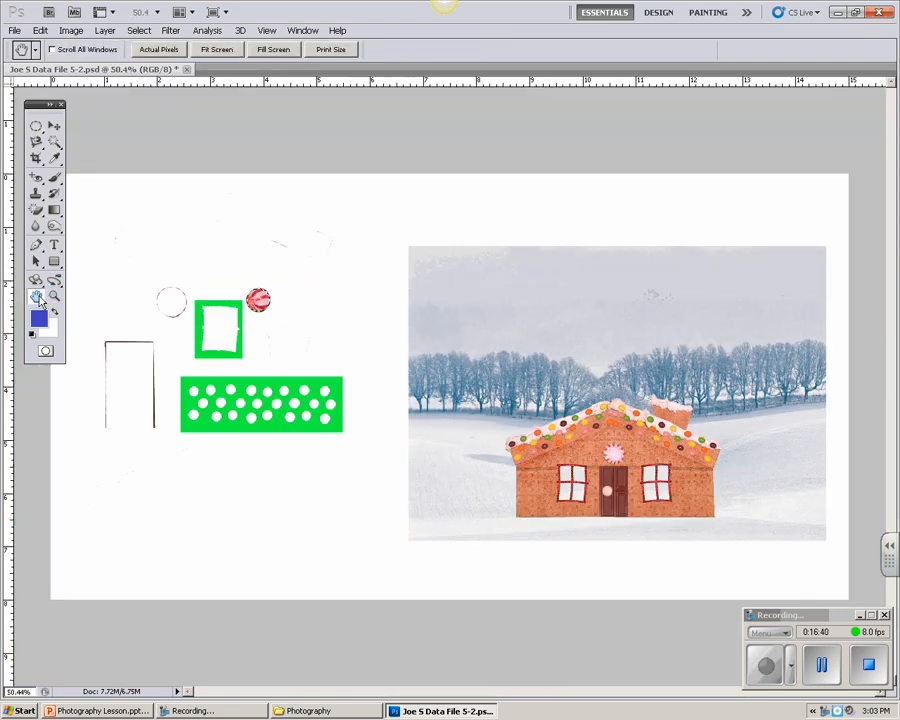
click(54, 127)
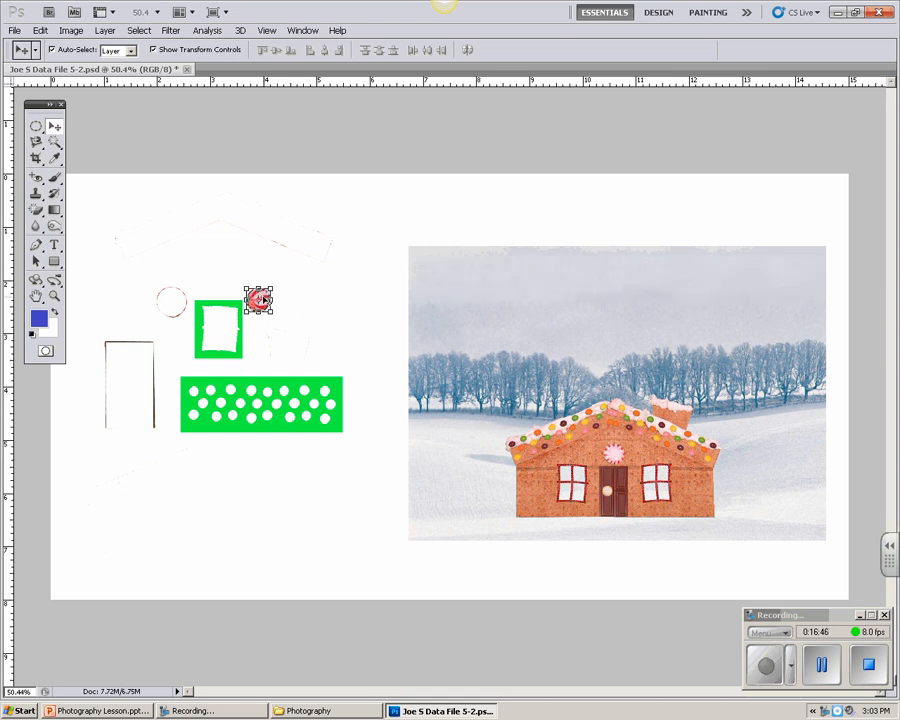
key(ctrl+t)
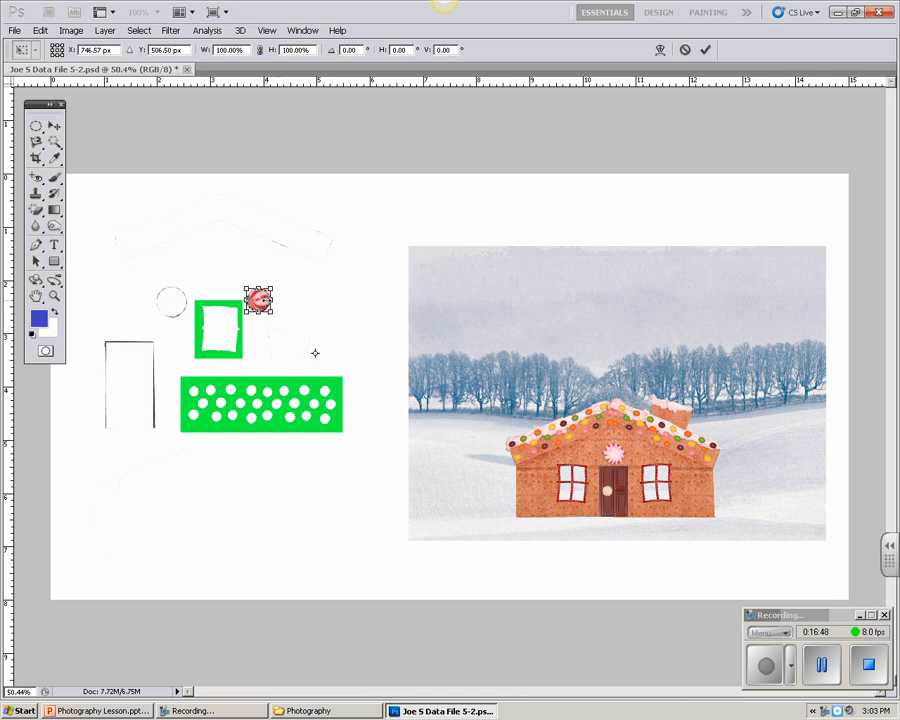
drag(260, 302, 536, 515)
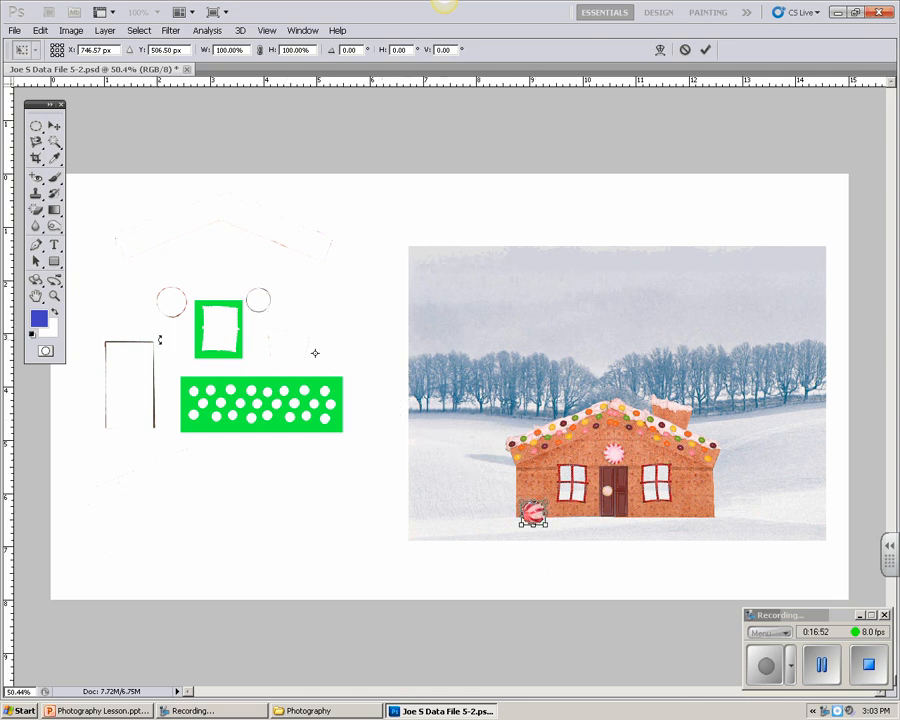
click(56, 297)
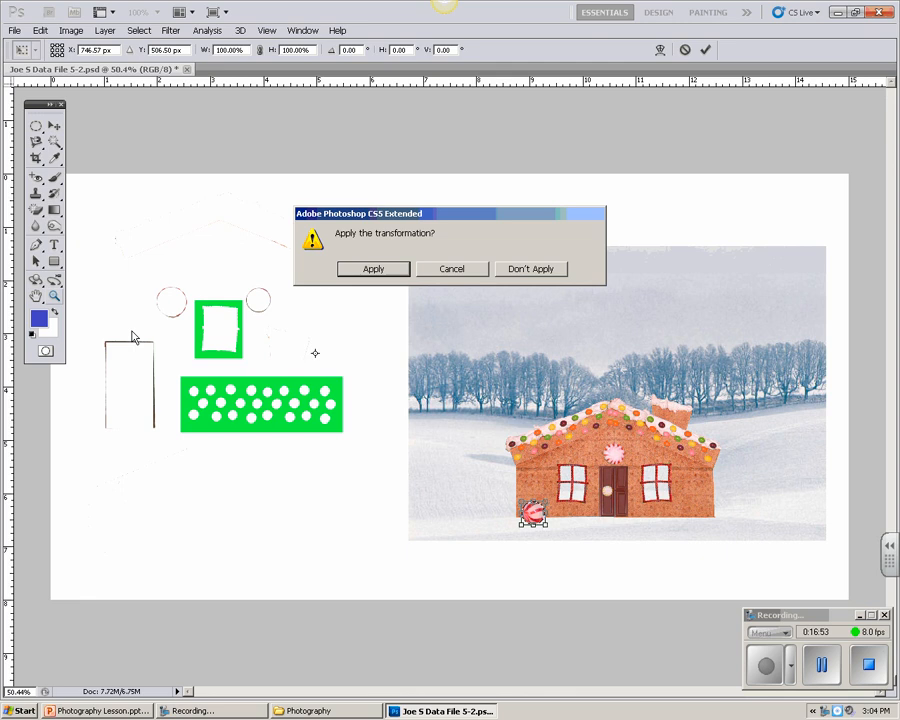
click(372, 269)
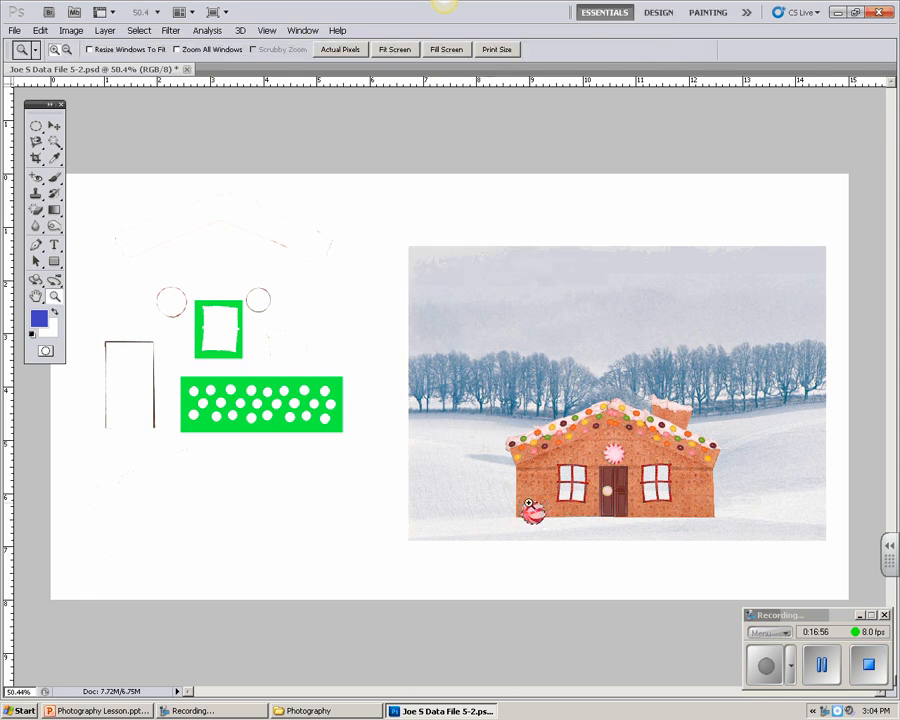
Step: Fine-tune the striped candy's position at the base of the wall, slightly inward from the house's left corner
click(550, 514)
click(550, 515)
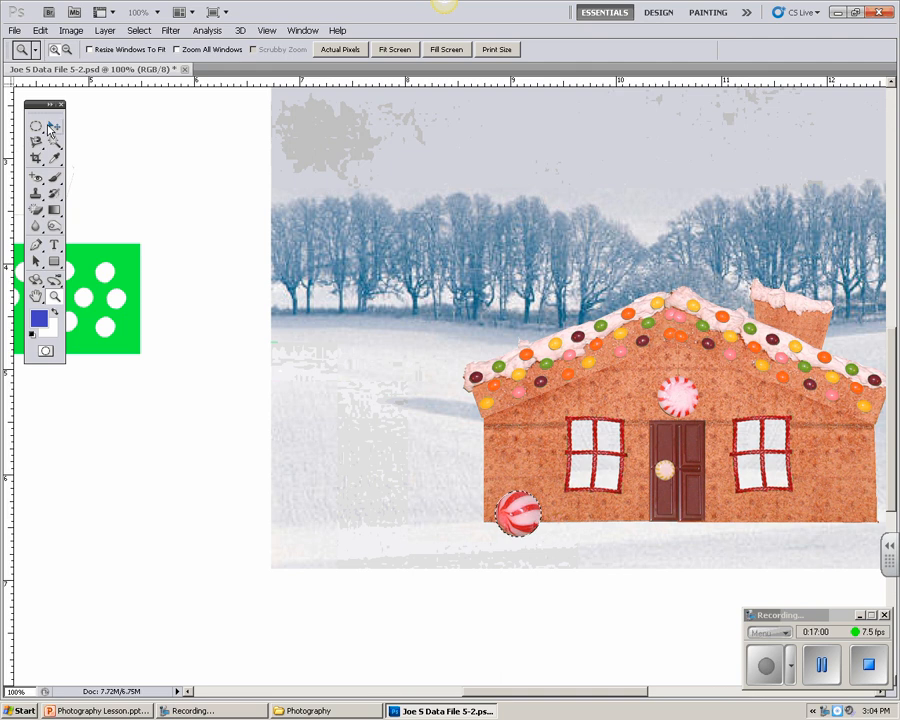
click(37, 297)
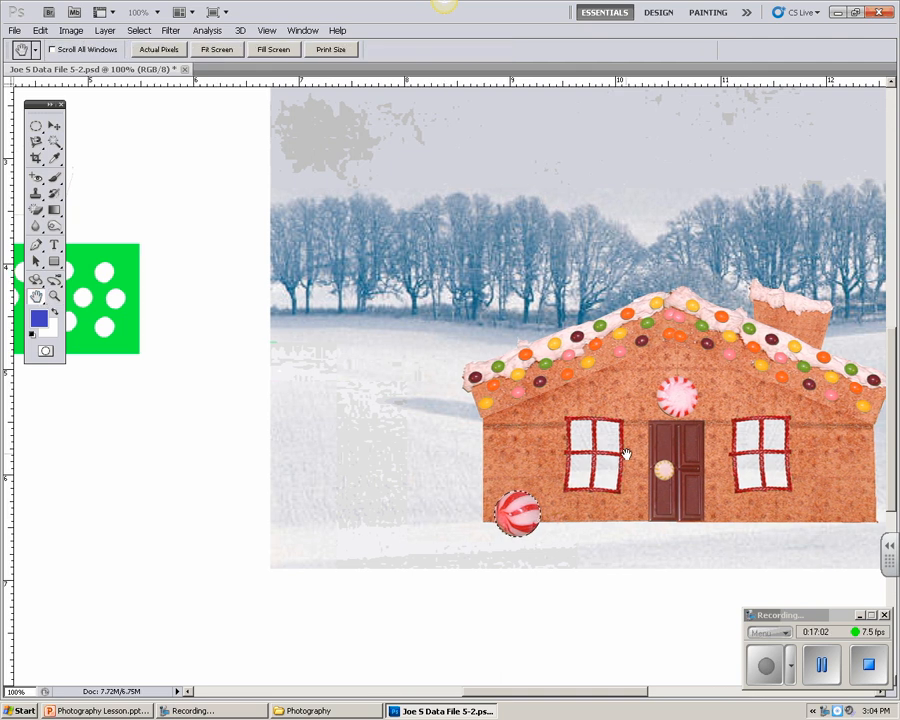
drag(624, 453, 440, 404)
key(v)
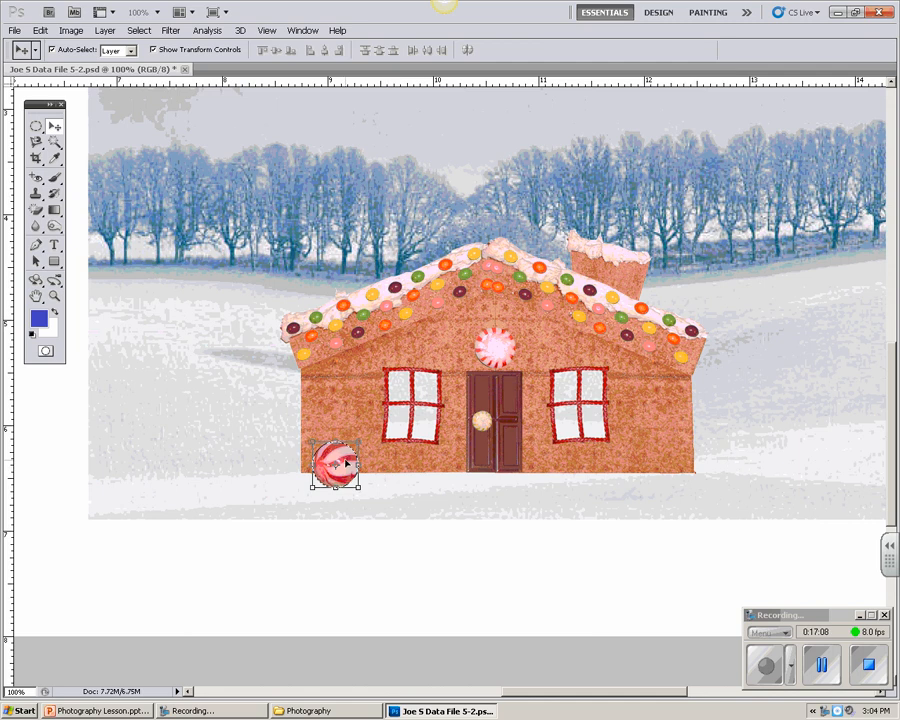
drag(346, 464, 353, 459)
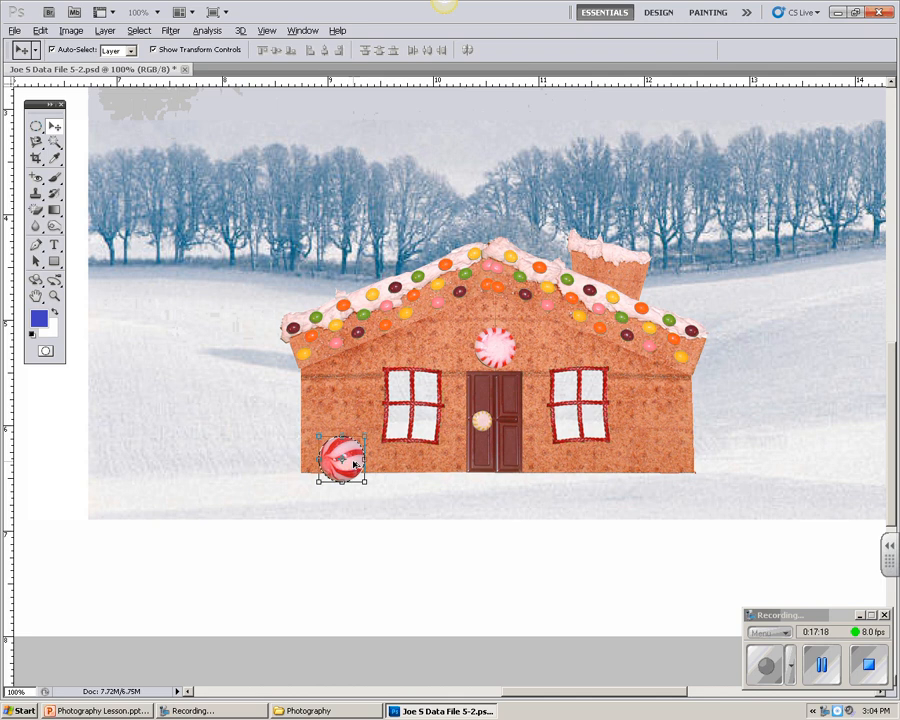
Step: Duplicate the striped candy three times along the house's base, two on each side of the door, and deselect
drag(349, 462, 445, 465)
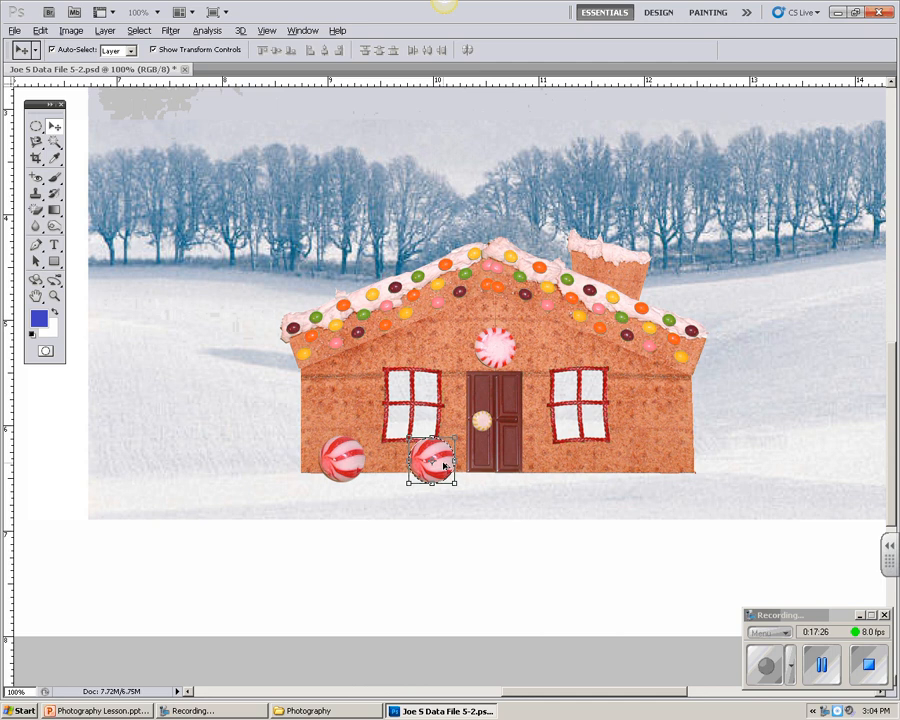
drag(444, 466, 671, 465)
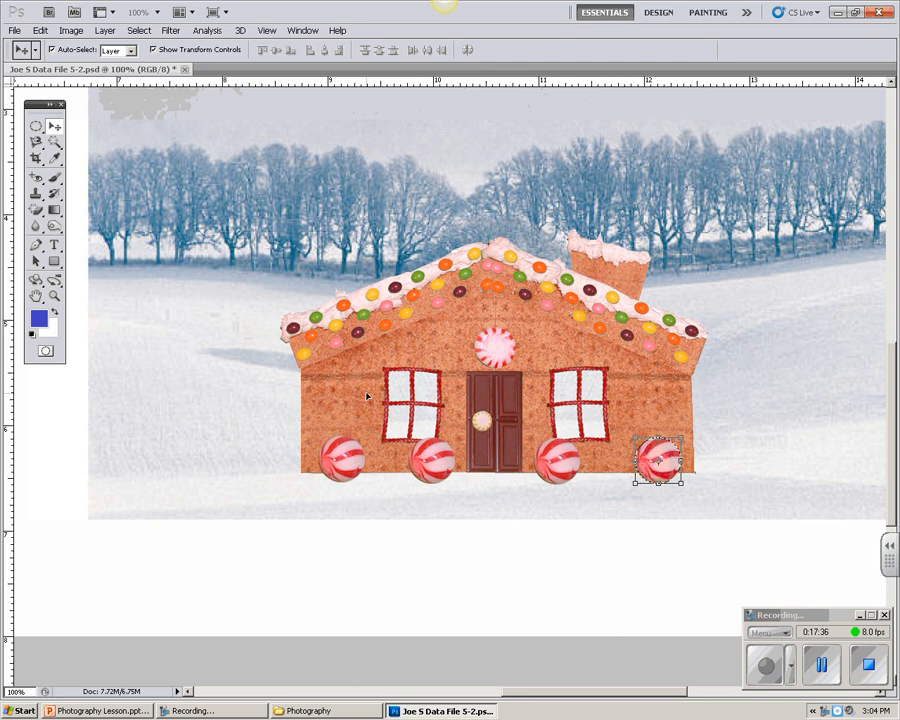
key(ctrl+d)
Step: Crop the image to a rectangular selection just inside the edges of the winter scene and deselect
double_click(36, 299)
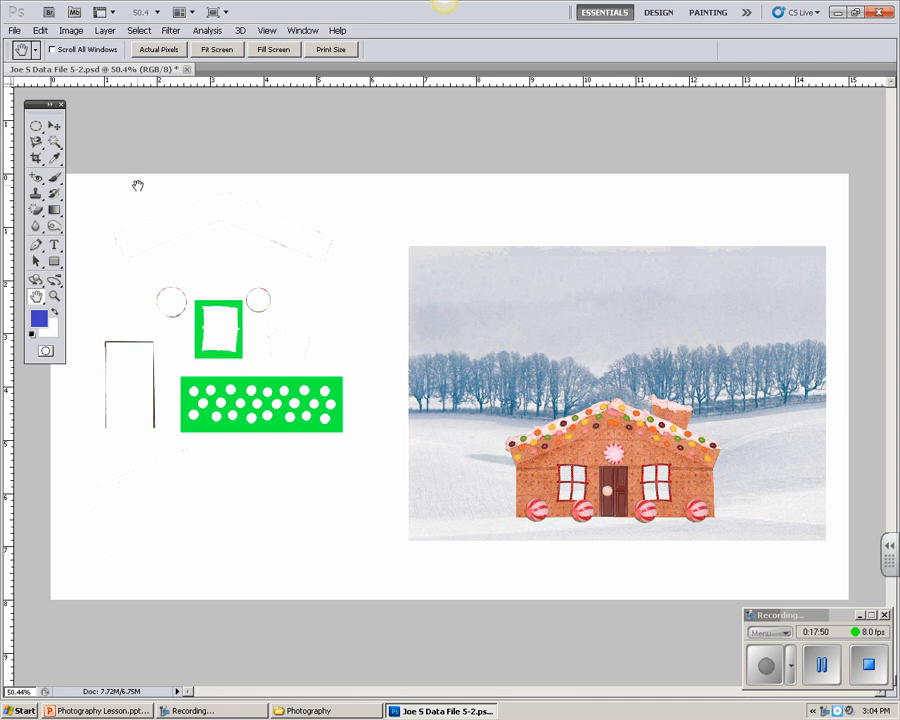
click(35, 125)
right_click(35, 125)
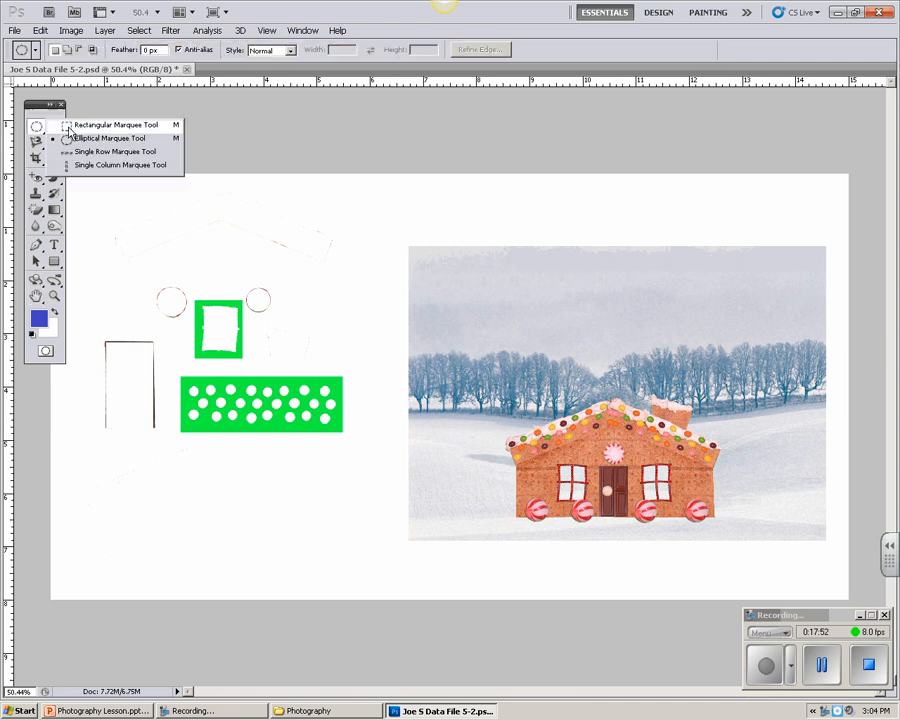
click(100, 128)
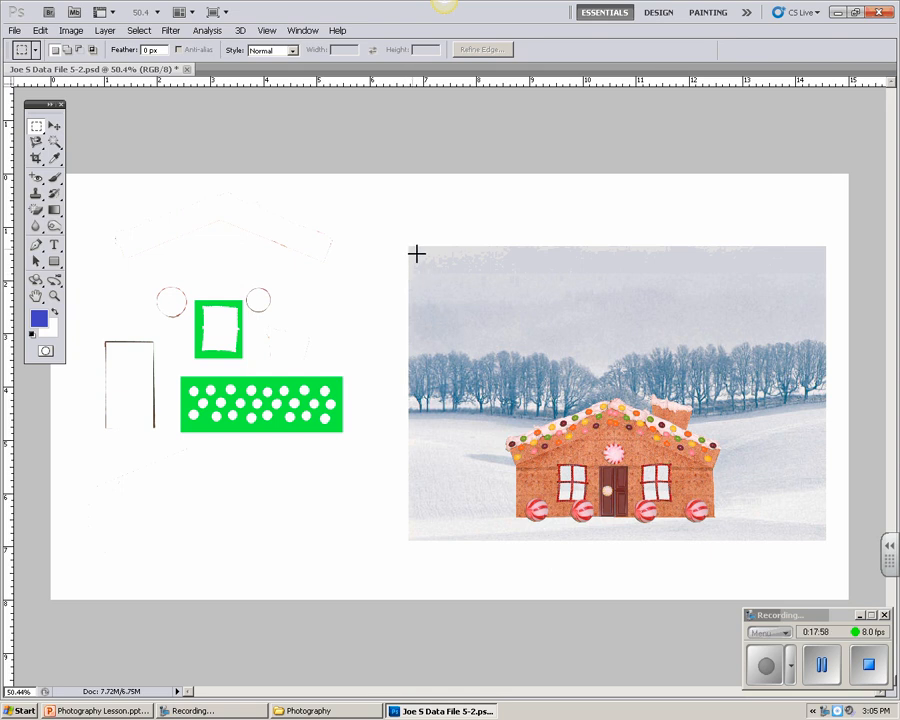
drag(410, 248, 825, 540)
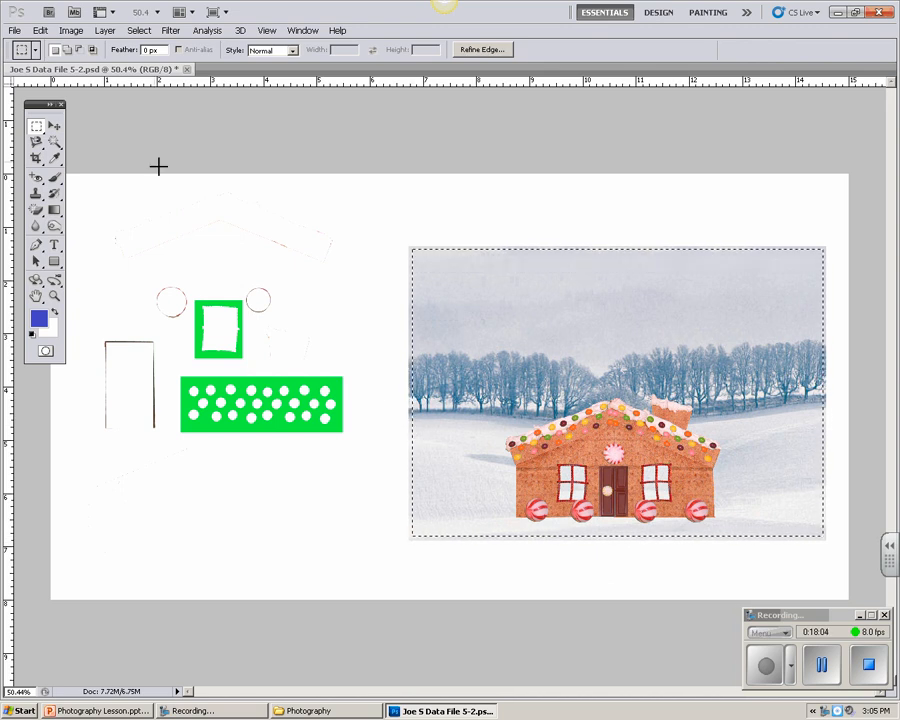
click(72, 31)
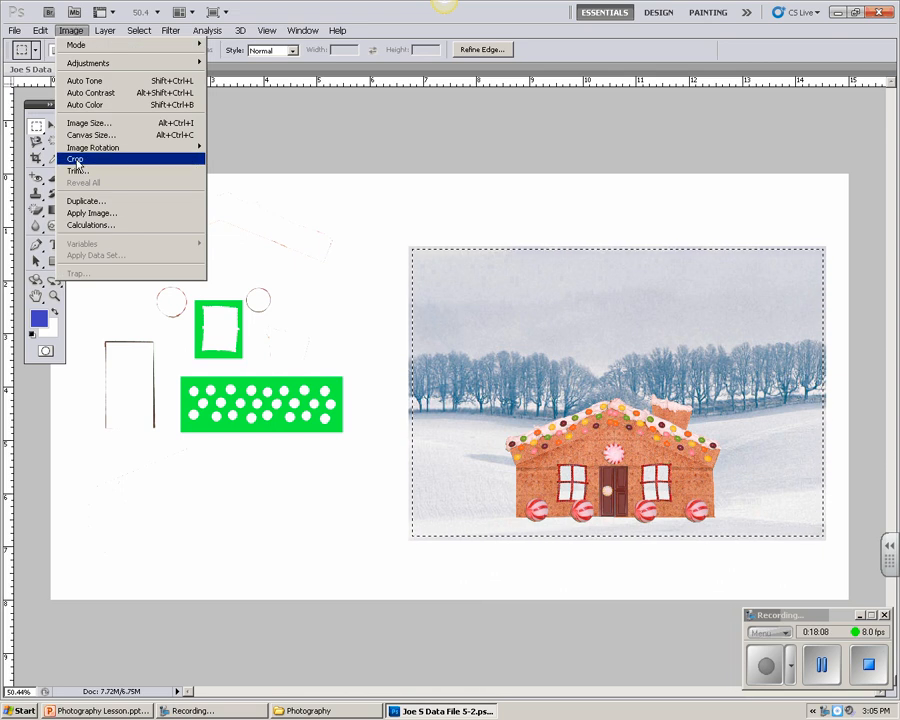
click(76, 160)
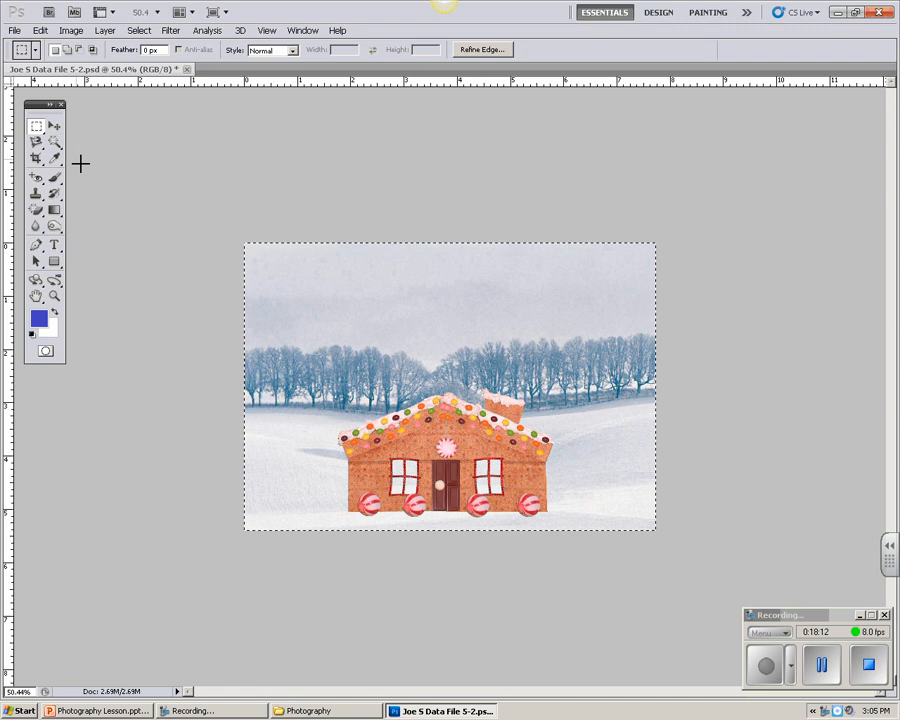
key(ctrl+d)
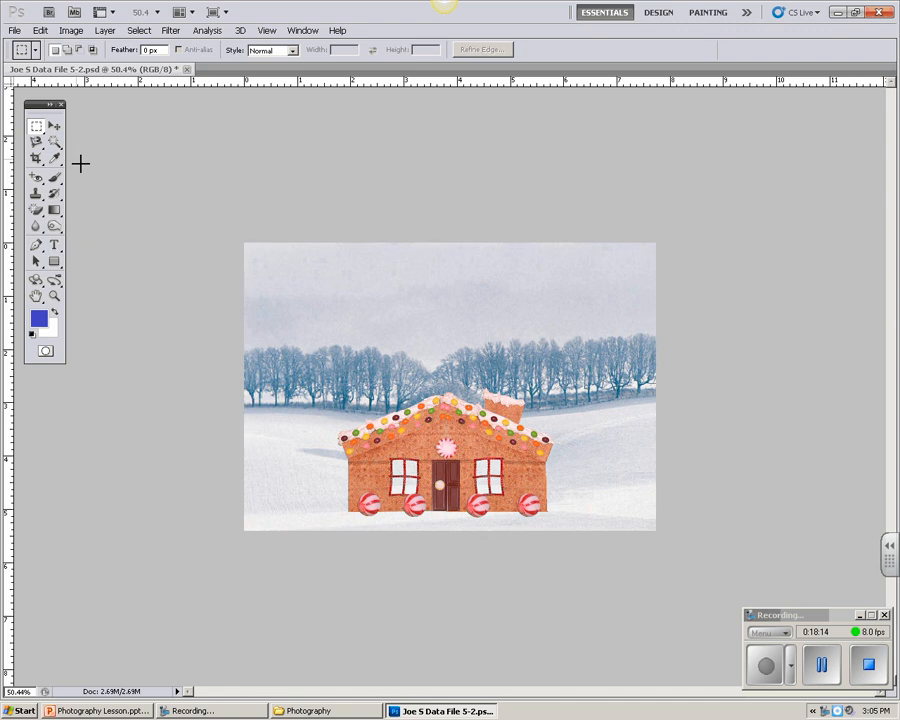
Step: Save the cropped gingerbread house picture under its existing file name
click(15, 30)
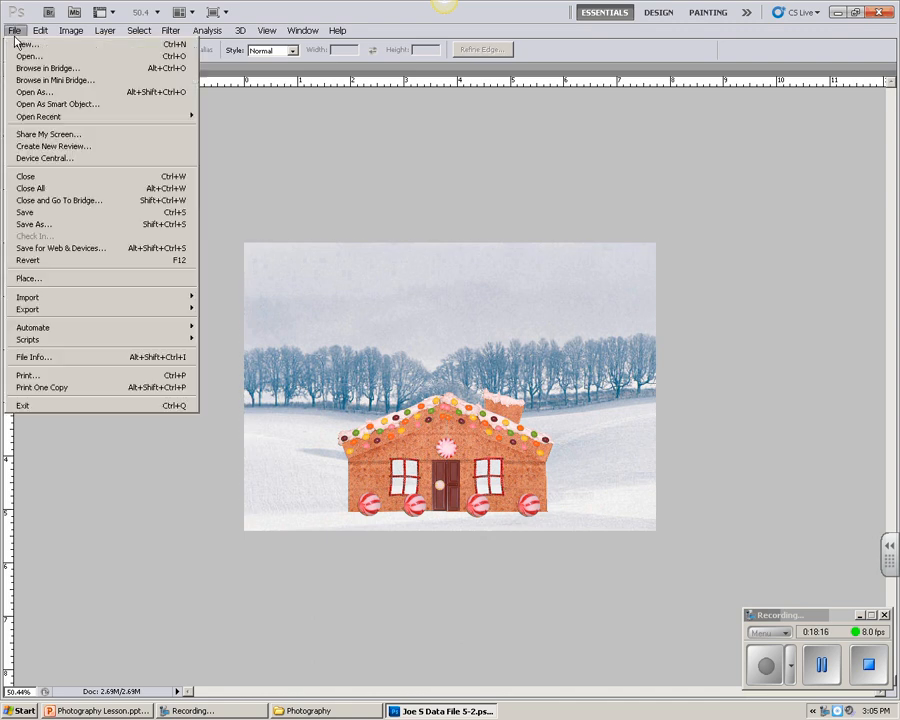
click(25, 212)
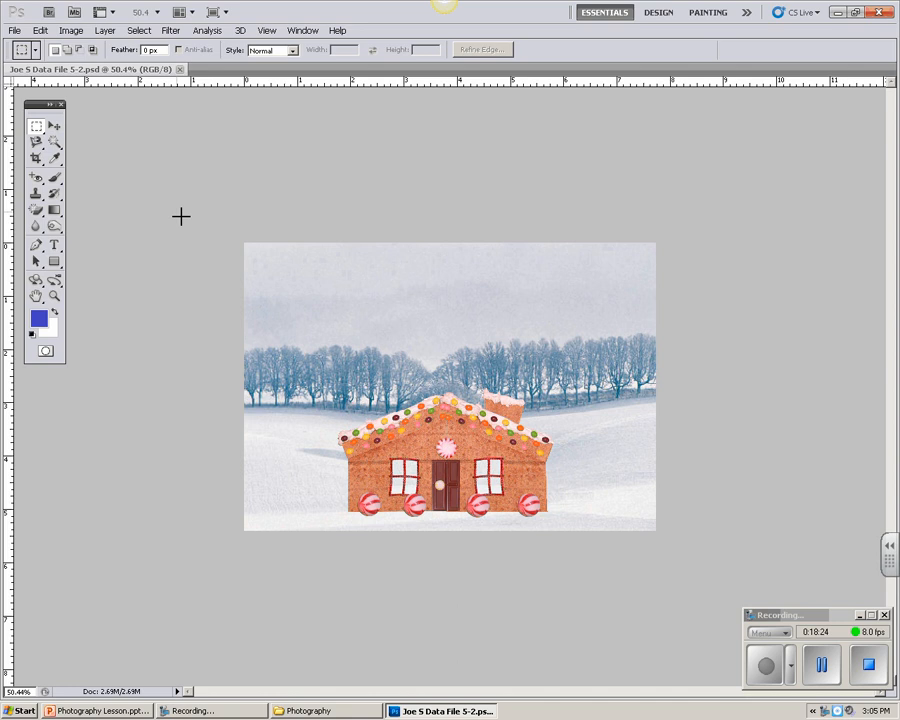
Step: Minimize Photoshop, move the 5-2 PSD data file to an empty area of the desktop, and copy it into the H:\Photography folder
click(838, 13)
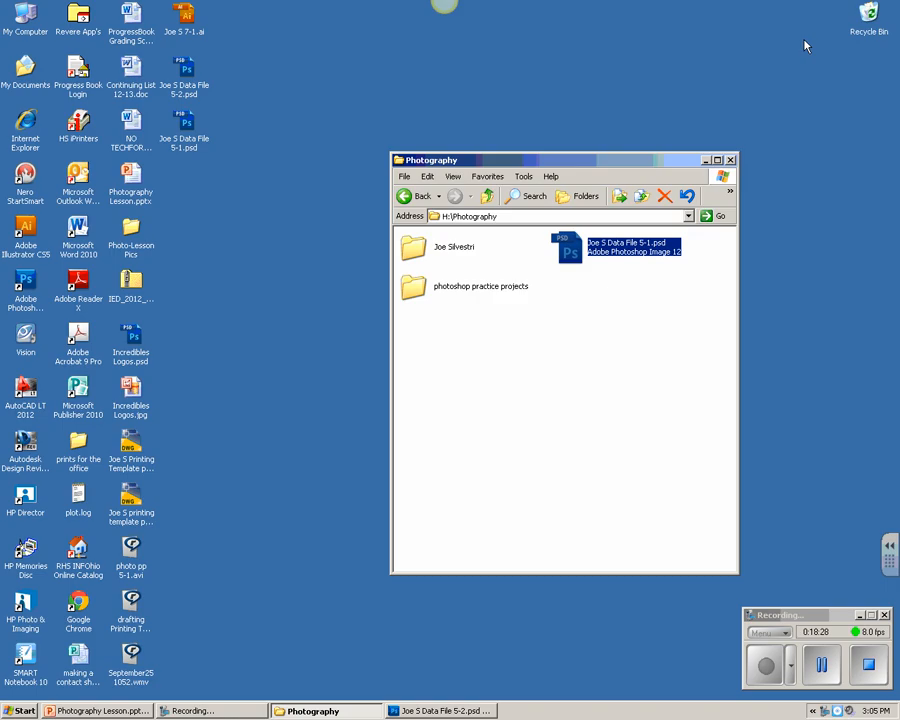
drag(190, 72, 250, 118)
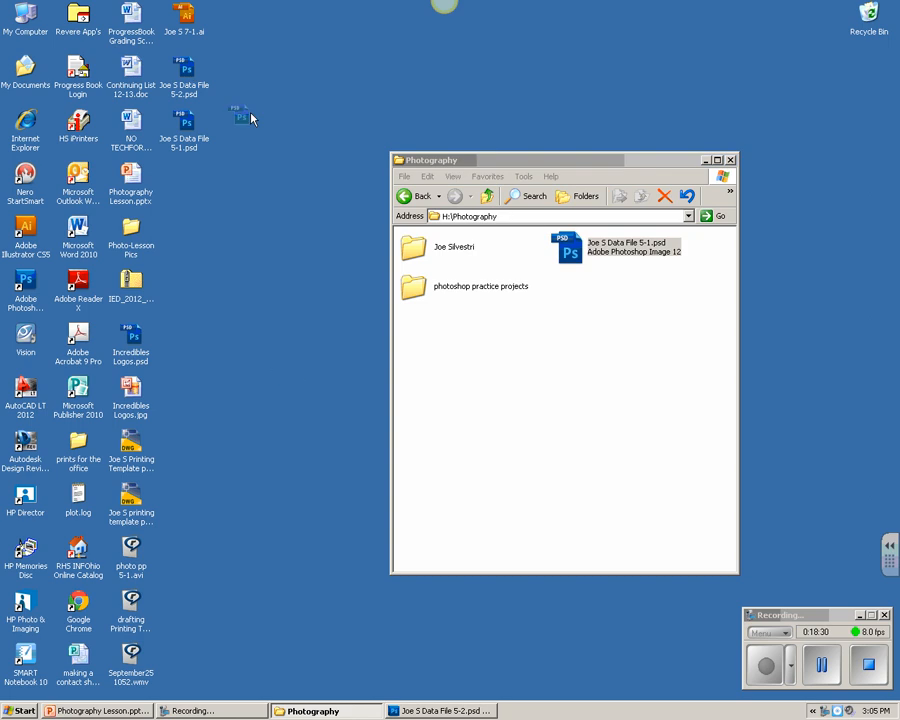
drag(293, 378, 543, 386)
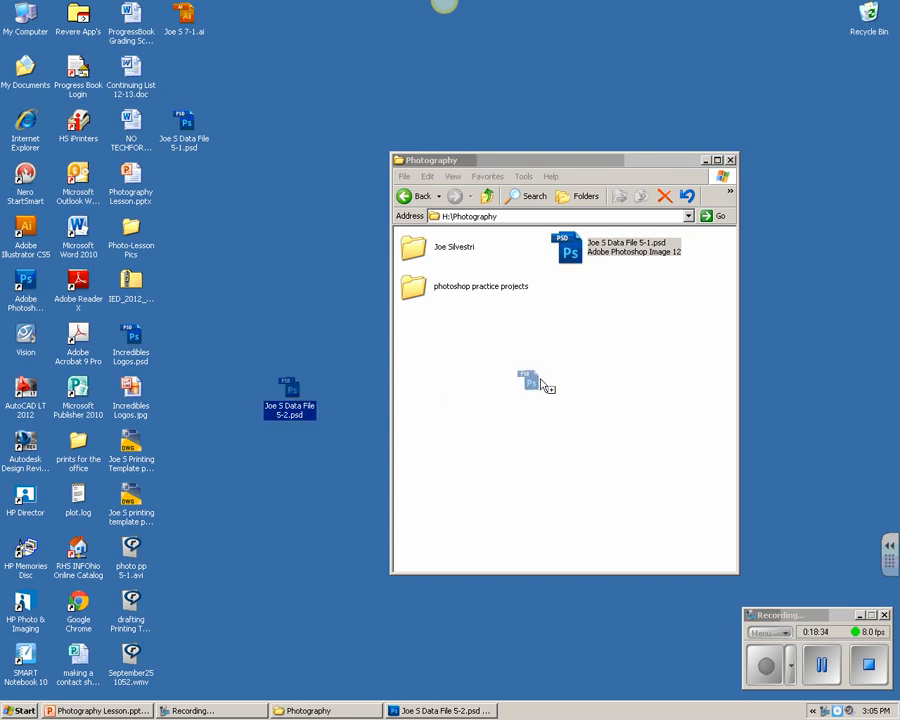
drag(541, 383, 539, 382)
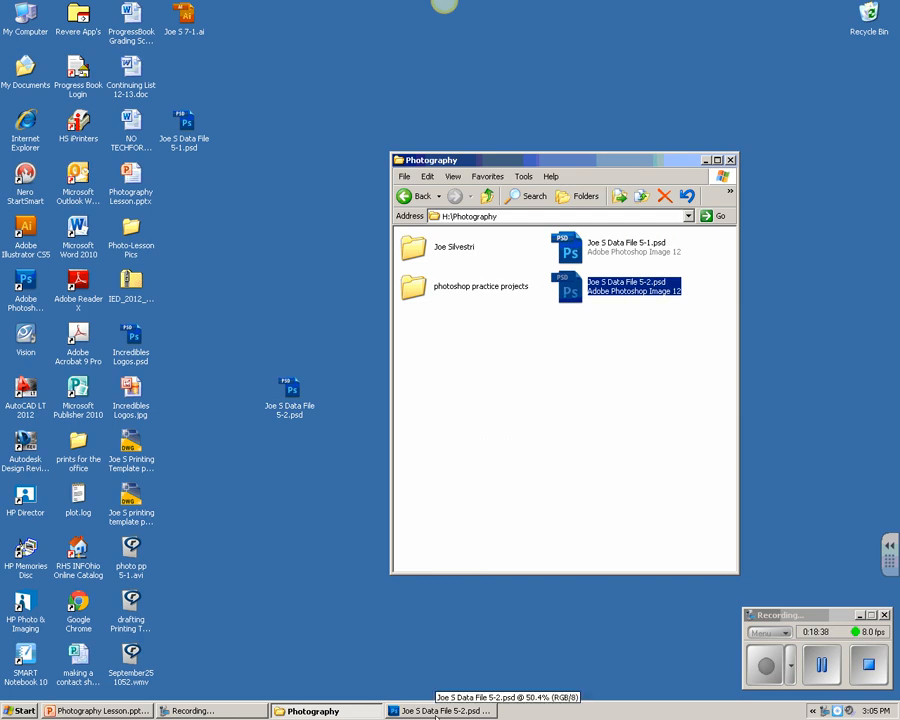
Step: Switch back to Photoshop and close the program together with the saved gingerbread house picture
click(437, 712)
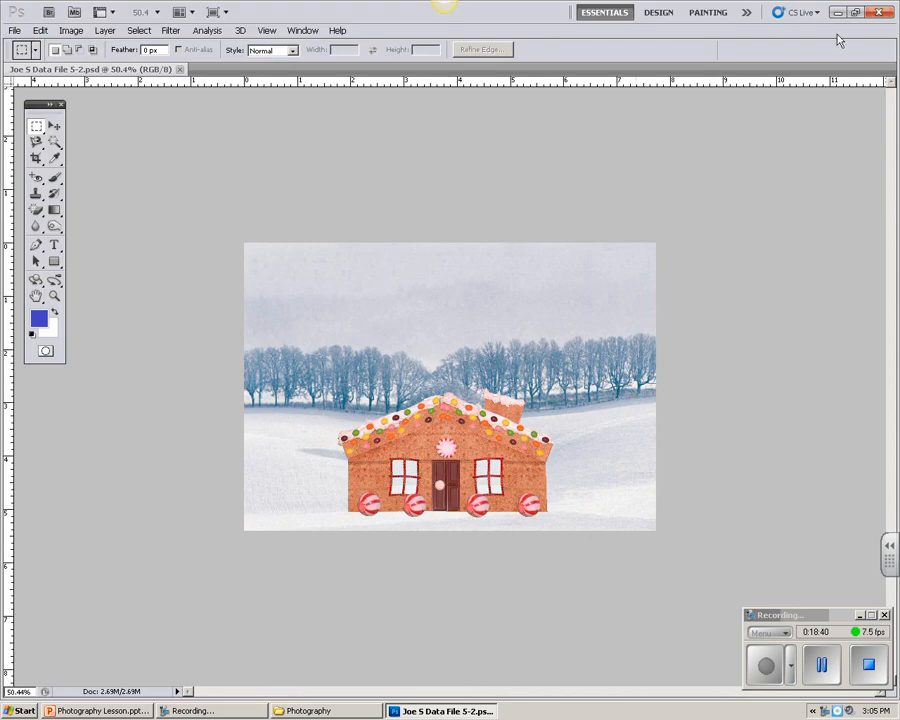
click(878, 13)
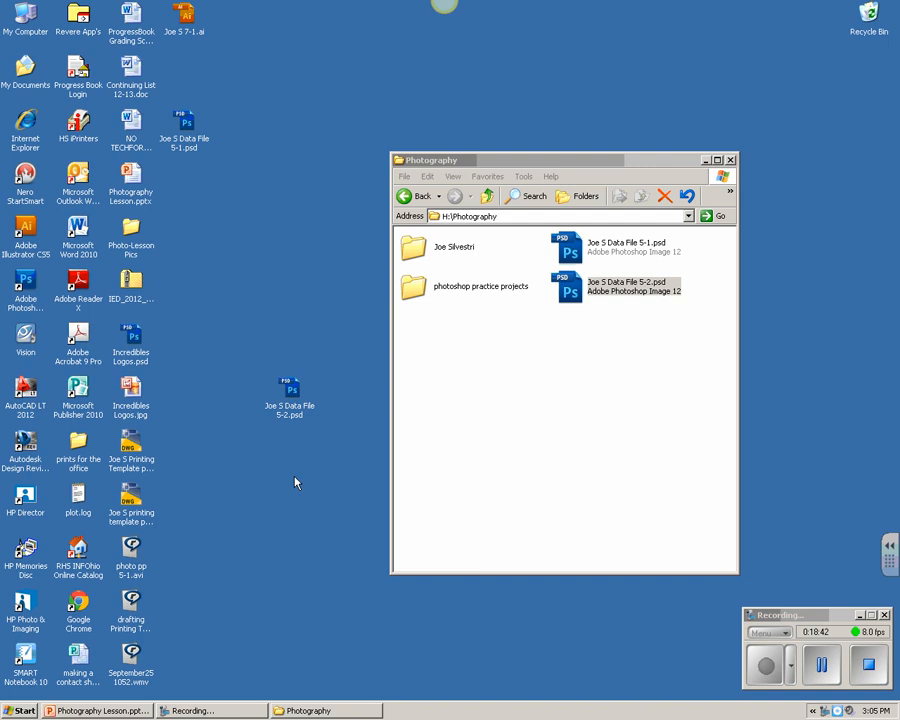